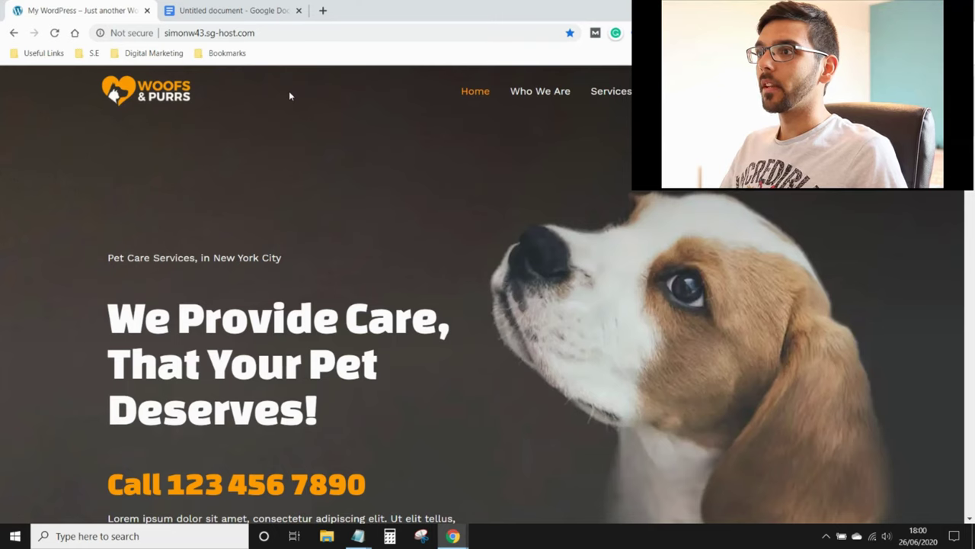
- Open the site's /login page and sign in to WordPress with the saved username and account password
{"action": "left_click", "coordinate": [293, 32]}
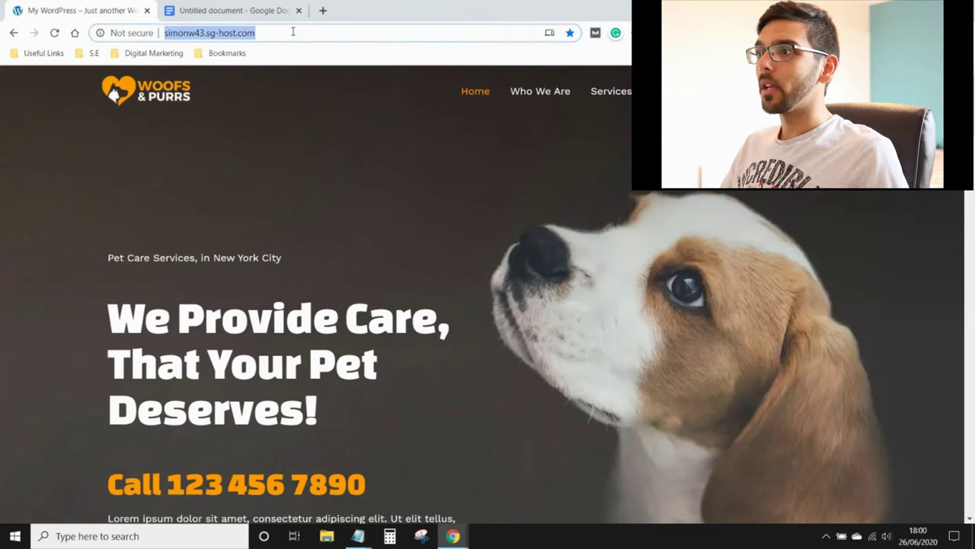
{"action": "left_click", "coordinate": [292, 32]}
{"action": "type", "text": "/login"}
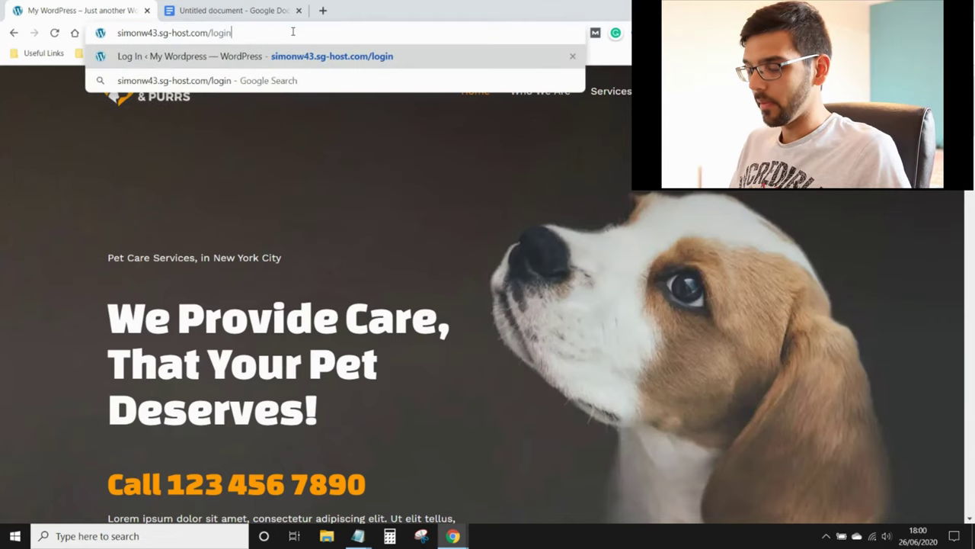
{"action": "key", "text": "Return"}
{"action": "left_click", "coordinate": [469, 258]}
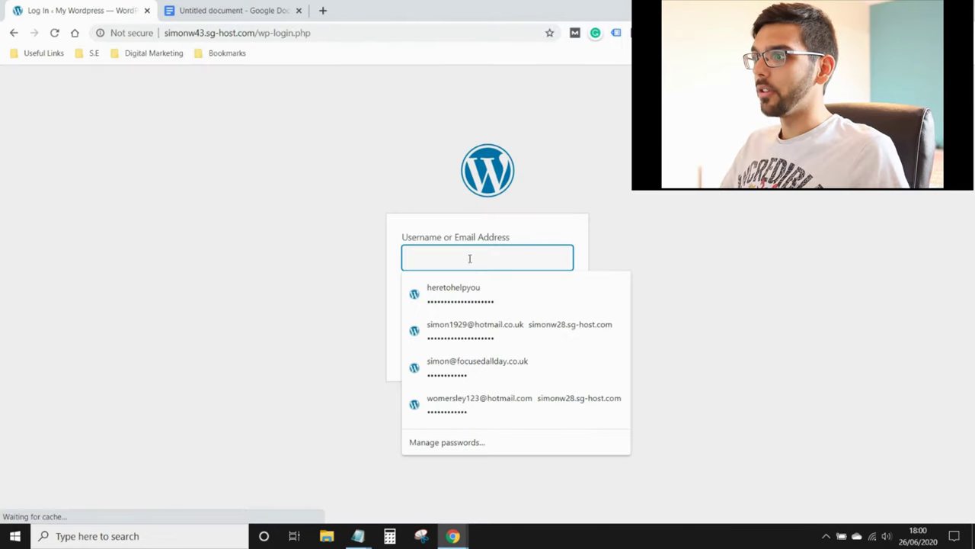
{"action": "left_click", "coordinate": [453, 293]}
{"action": "left_click", "coordinate": [548, 343]}
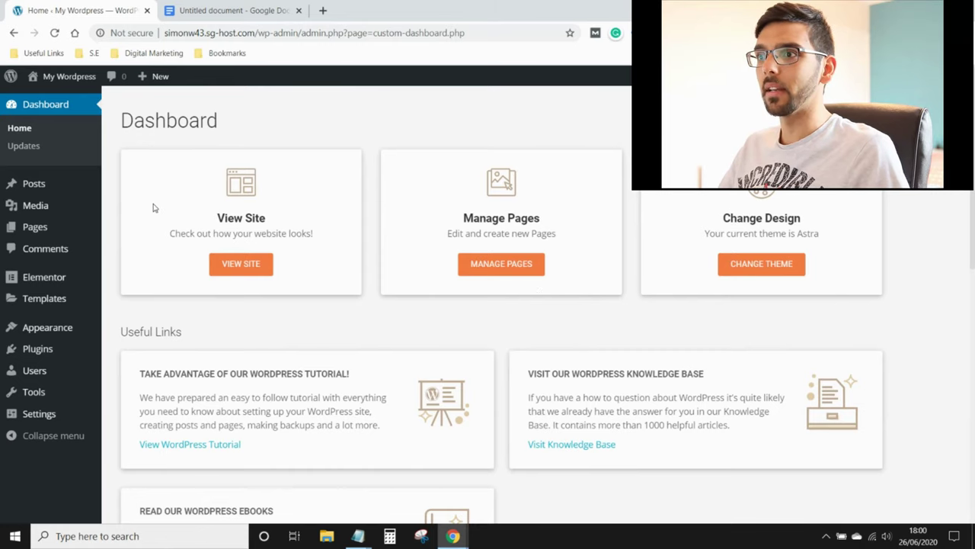
- Create a new blog post and place the cursor in its empty body paragraph
{"action": "mouse_move", "coordinate": [37, 186]}
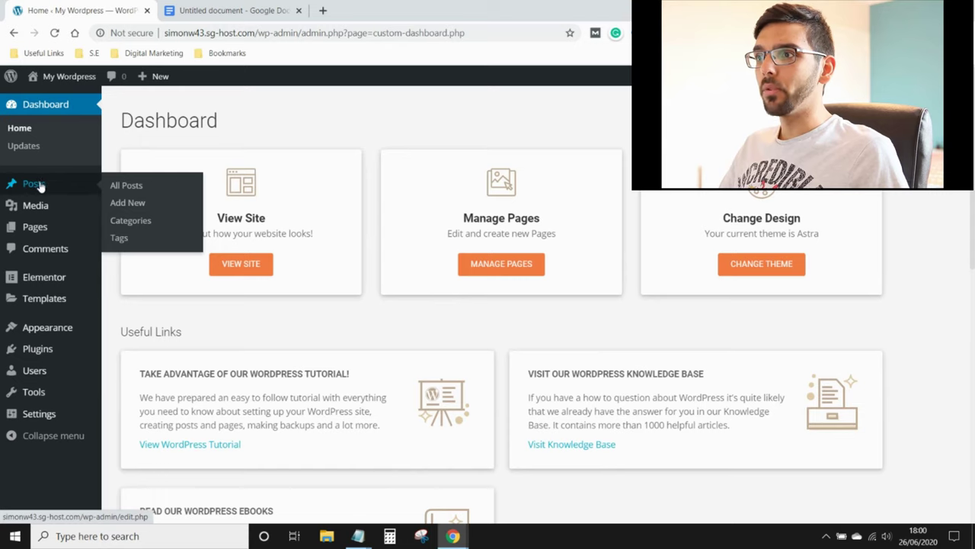
{"action": "left_click", "coordinate": [128, 204]}
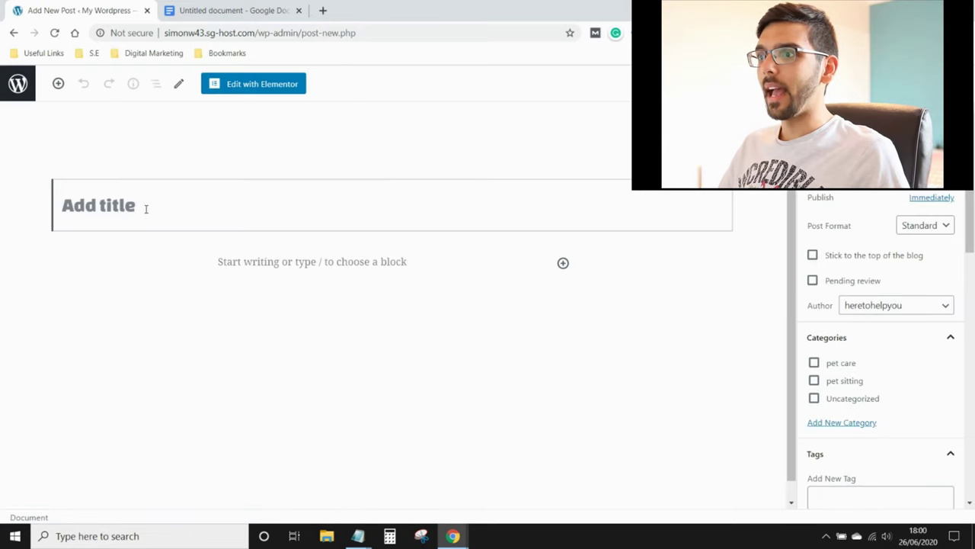
{"action": "left_click", "coordinate": [257, 267]}
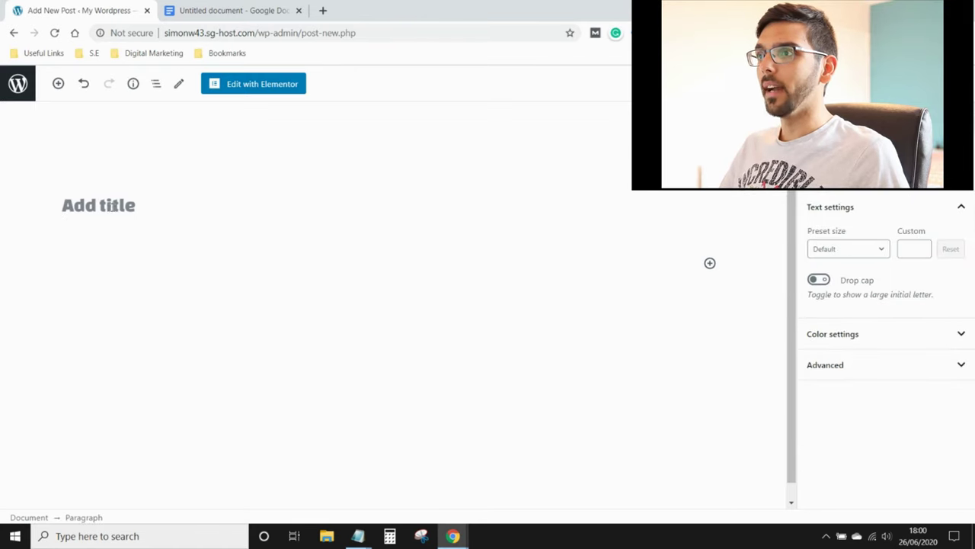
- Switch to the Google Docs document, paste in the dog grooming article, and format its title line as Heading 1
{"action": "left_click", "coordinate": [245, 6]}
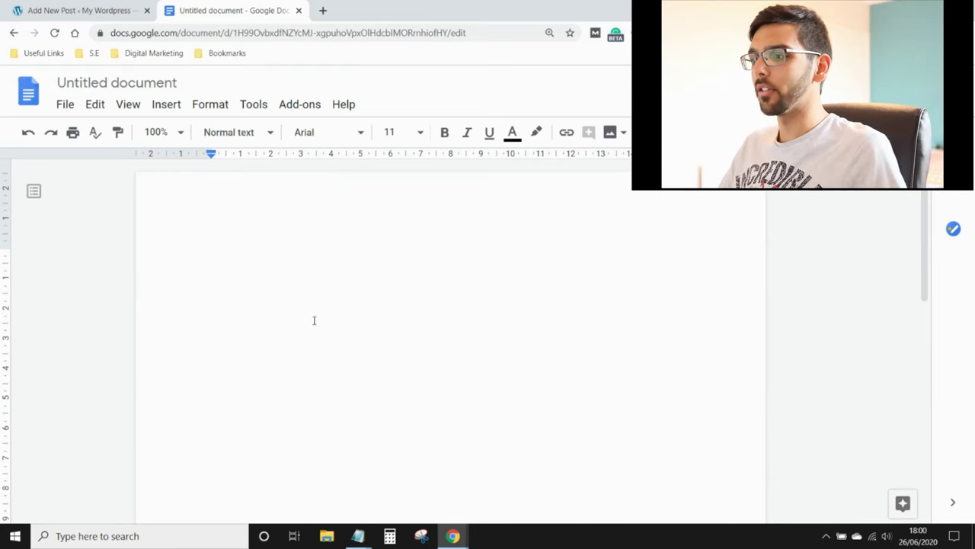
{"action": "key", "text": "ctrl+v"}
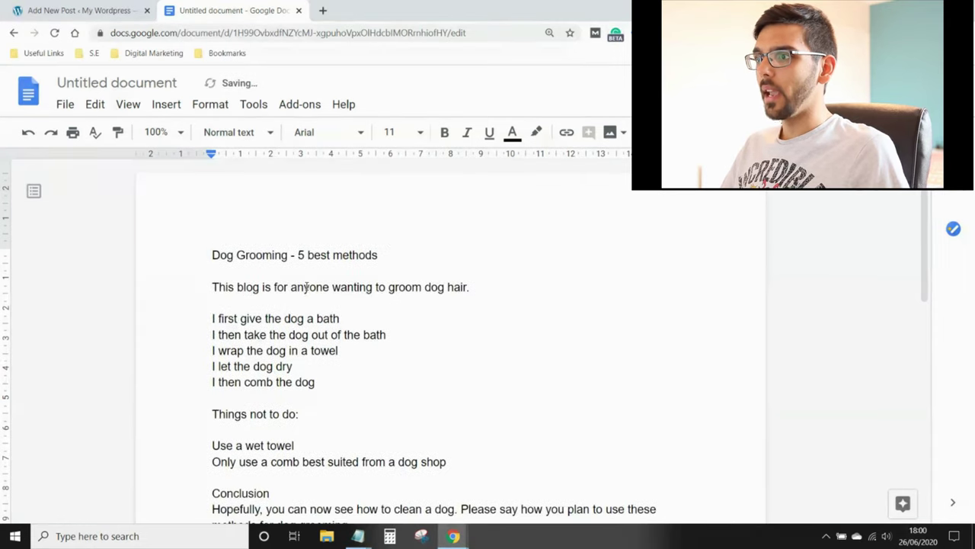
{"action": "triple_click", "coordinate": [301, 254]}
{"action": "key", "text": "ctrl+c"}
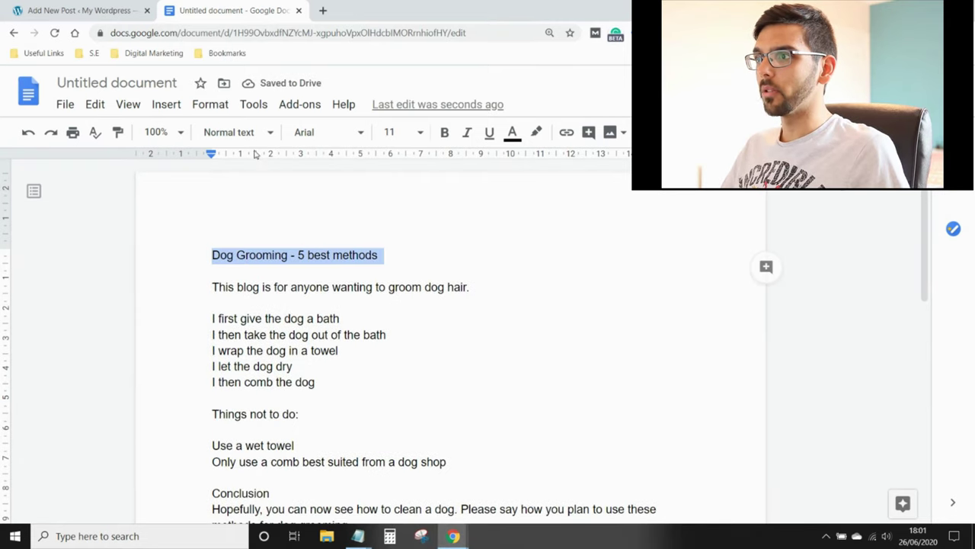
{"action": "left_click", "coordinate": [251, 134]}
{"action": "left_click", "coordinate": [264, 318]}
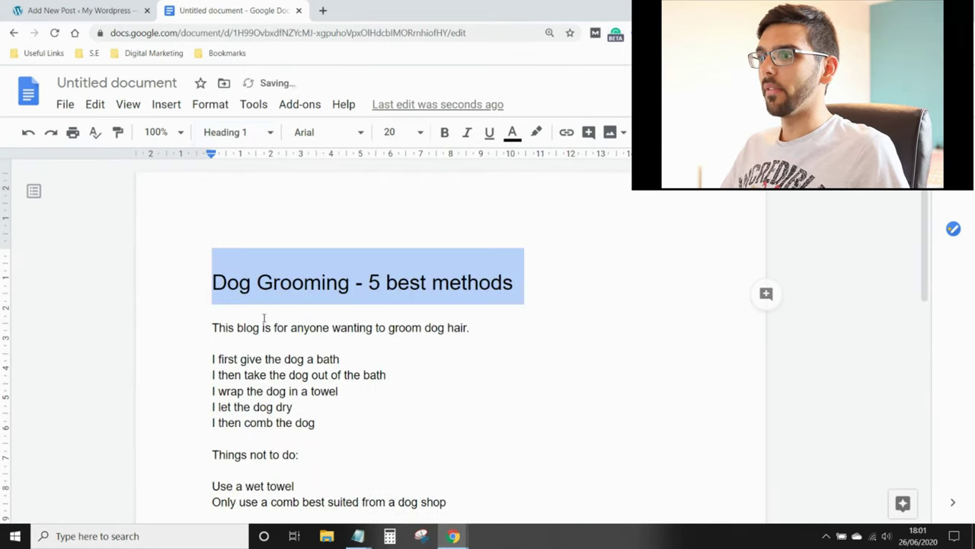
{"action": "left_click", "coordinate": [265, 329]}
- Turn the five lines from "I first give the dog a bath" to "I then comb the dog" into a numbered list
{"action": "scroll", "coordinate": [266, 335], "scroll_direction": "down", "scroll_amount": 2}
{"action": "left_click_drag", "start_coordinate": [324, 301], "coordinate": [209, 230]}
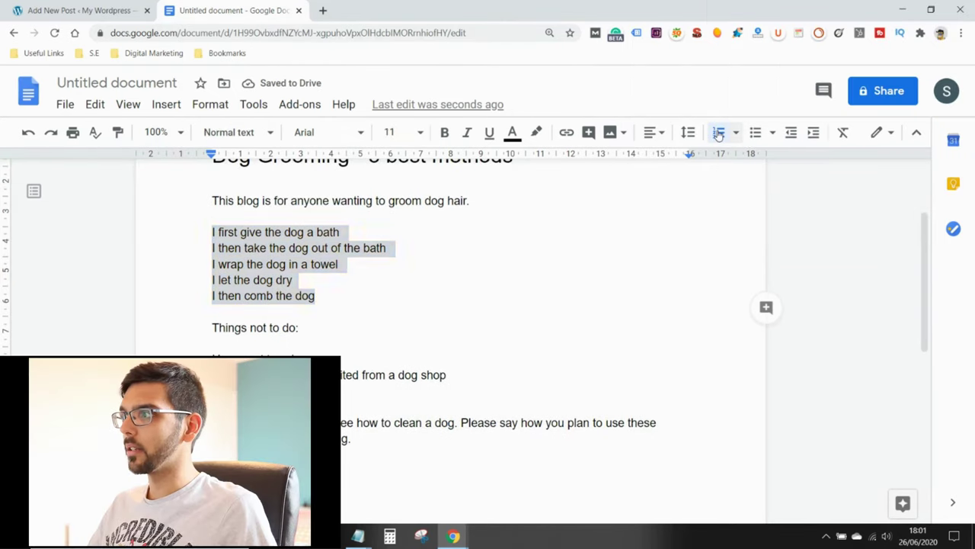
{"action": "left_click", "coordinate": [719, 132]}
{"action": "left_click", "coordinate": [277, 315]}
- Format "Things not to do:" as Heading 2 and make the two lines beneath it a numbered list
{"action": "left_click_drag", "start_coordinate": [311, 327], "coordinate": [210, 328]}
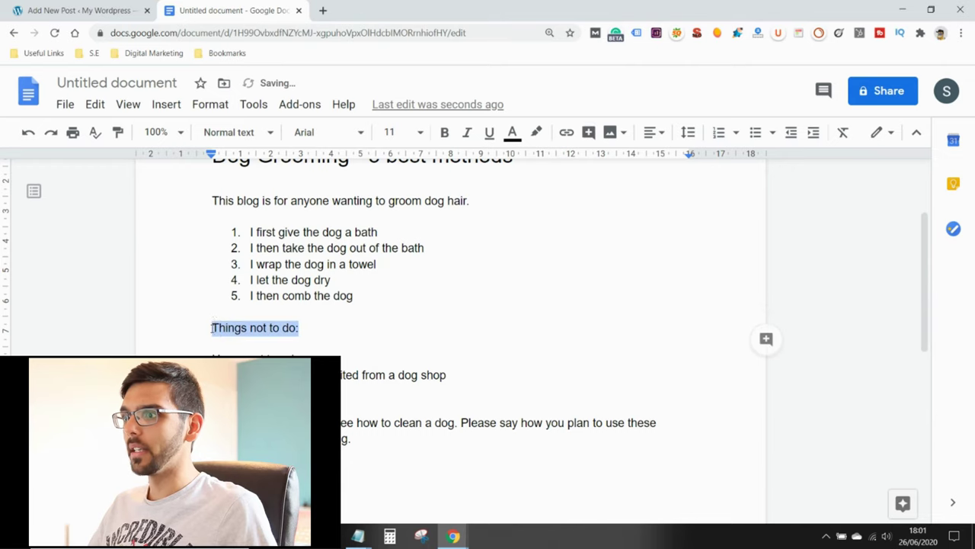
{"action": "left_click", "coordinate": [236, 132]}
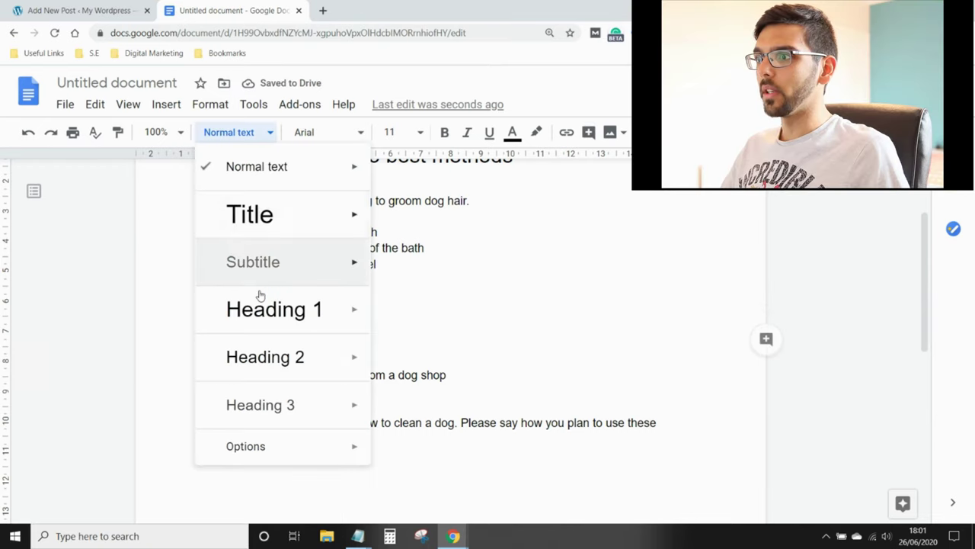
{"action": "left_click", "coordinate": [264, 354]}
{"action": "scroll", "coordinate": [279, 320], "scroll_direction": "down", "scroll_amount": 1}
{"action": "left_click_drag", "start_coordinate": [450, 281], "coordinate": [173, 265]}
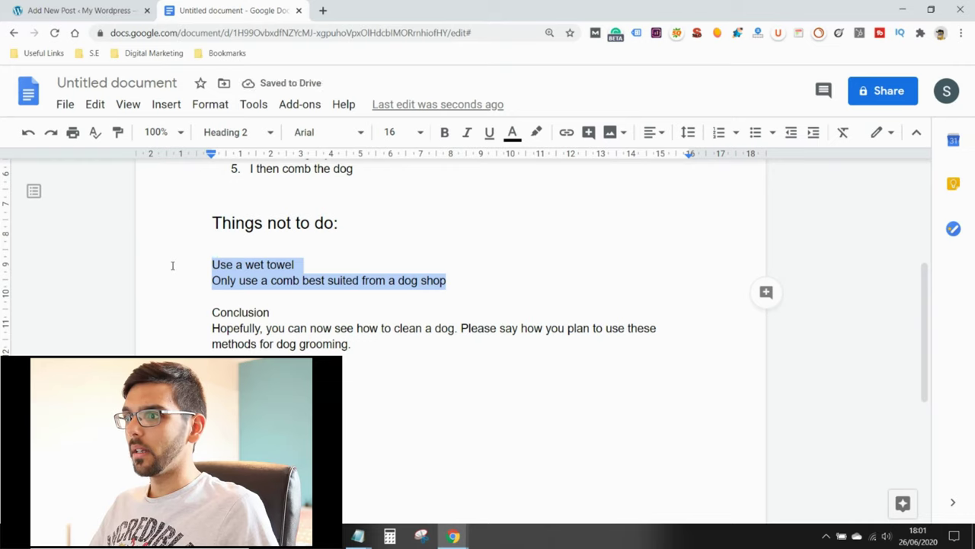
{"action": "left_click", "coordinate": [719, 132]}
{"action": "left_click", "coordinate": [310, 328]}
- Format the "Conclusion" line as Heading 2
{"action": "left_click_drag", "start_coordinate": [294, 315], "coordinate": [212, 313]}
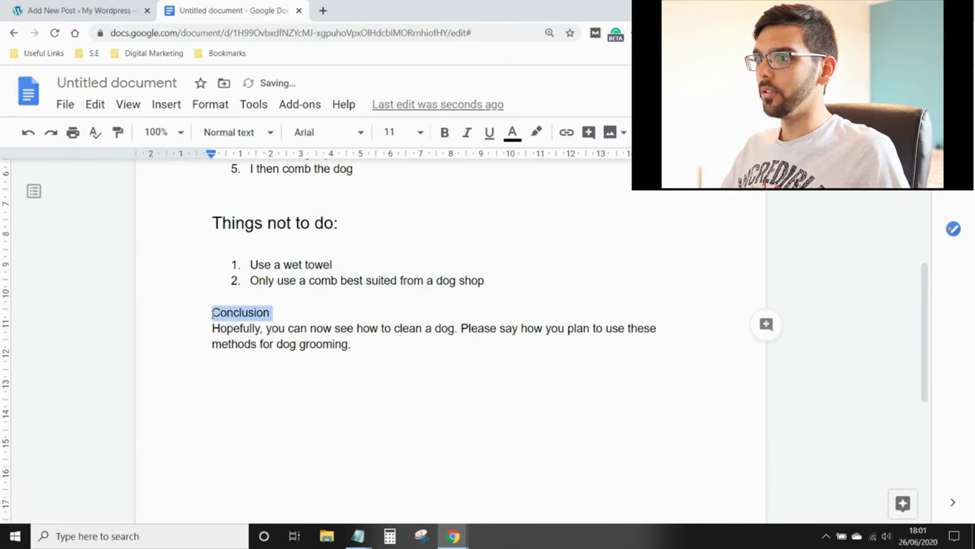
{"action": "left_click", "coordinate": [271, 134]}
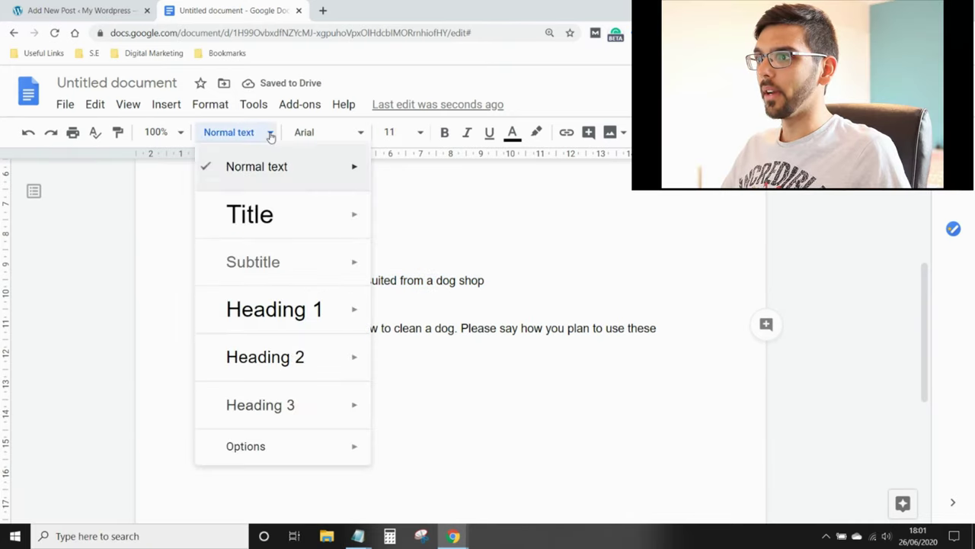
{"action": "left_click", "coordinate": [274, 356]}
{"action": "left_click", "coordinate": [393, 326]}
- Copy the title "Dog Grooming - 5 best methods" from the document into the title of the new WordPress post
{"action": "scroll", "coordinate": [393, 326], "scroll_direction": "up", "scroll_amount": 3}
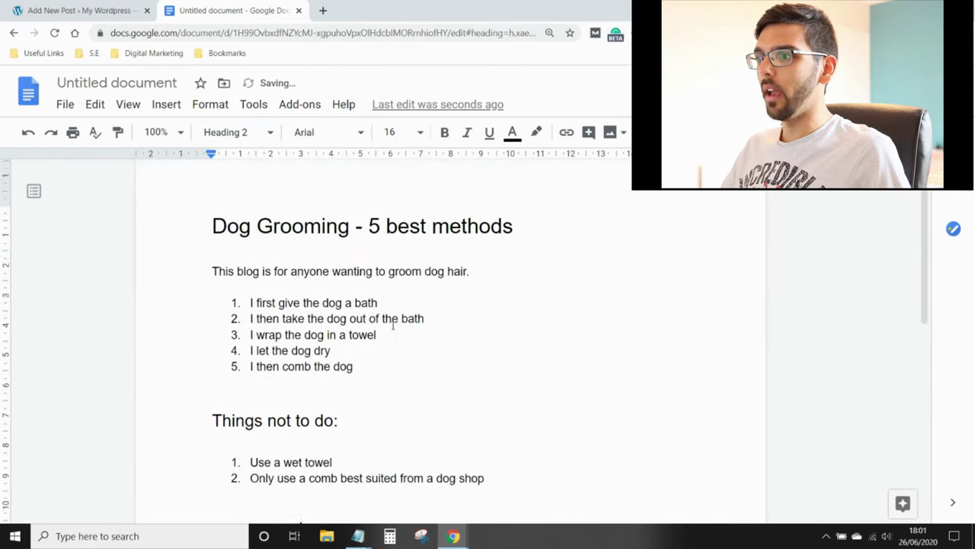
{"action": "scroll", "coordinate": [393, 326], "scroll_direction": "down", "scroll_amount": 2}
{"action": "scroll", "coordinate": [393, 320], "scroll_direction": "up", "scroll_amount": 1}
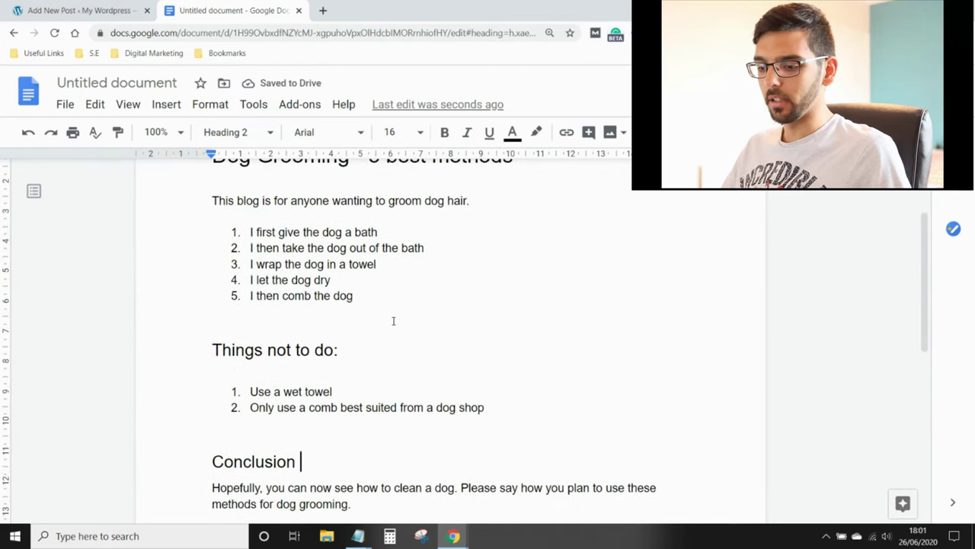
{"action": "scroll", "coordinate": [381, 233], "scroll_direction": "up", "scroll_amount": 2}
{"action": "left_click_drag", "start_coordinate": [523, 282], "coordinate": [204, 277]}
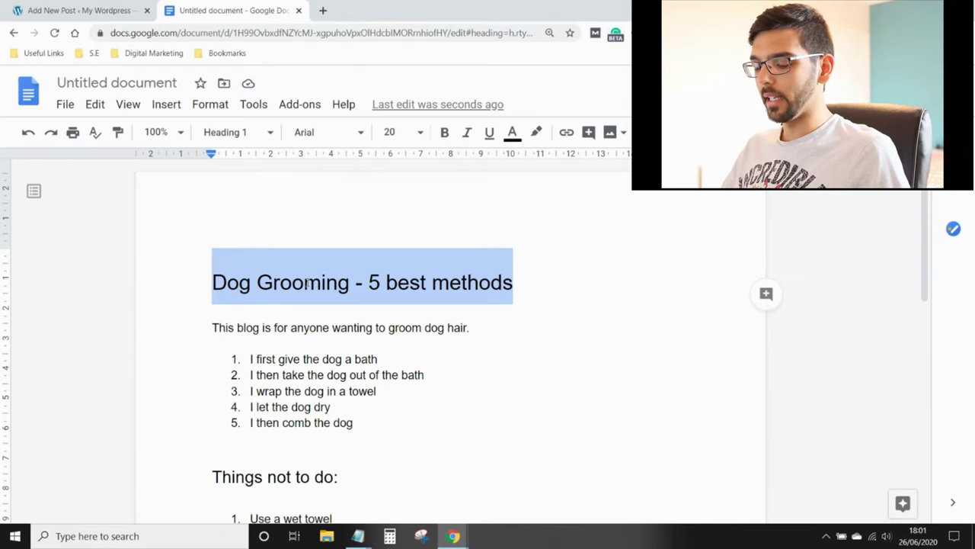
{"action": "left_click", "coordinate": [102, 8]}
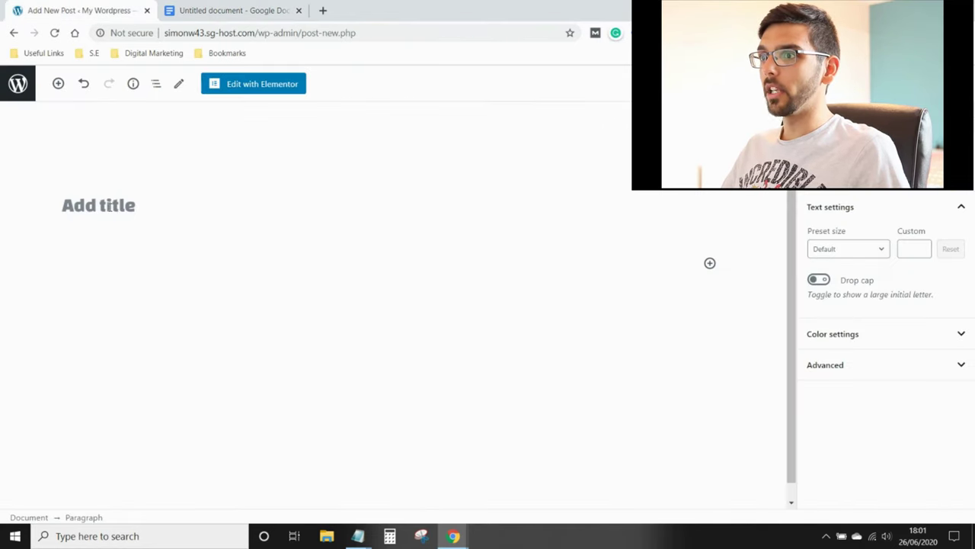
{"action": "left_click", "coordinate": [113, 206]}
{"action": "key", "text": "ctrl+v"}
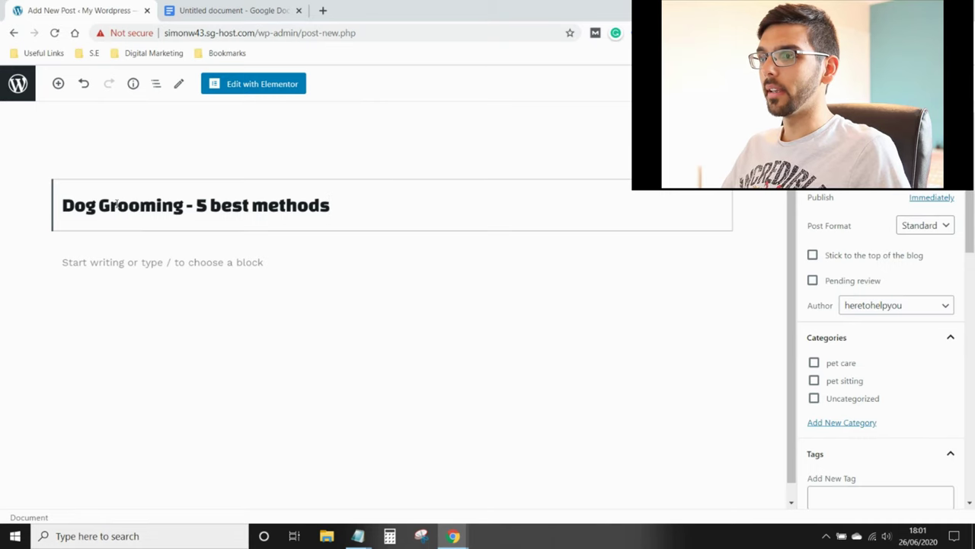
- Copy the article text below the title in the Google Docs document and paste it into the WordPress post body
{"action": "left_click", "coordinate": [212, 9]}
{"action": "scroll", "coordinate": [292, 255], "scroll_direction": "down", "scroll_amount": 2}
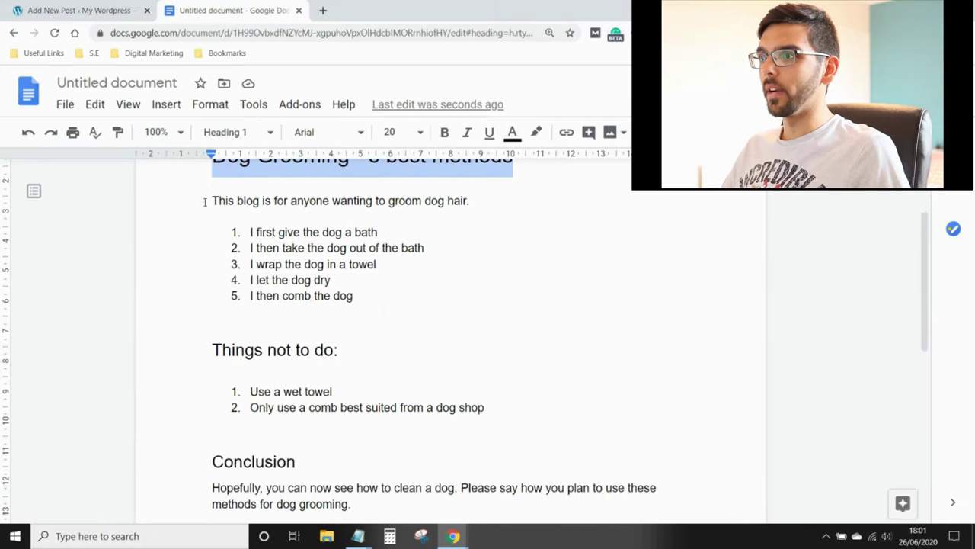
{"action": "left_click_drag", "start_coordinate": [211, 200], "coordinate": [361, 453]}
{"action": "right_click", "coordinate": [366, 447]}
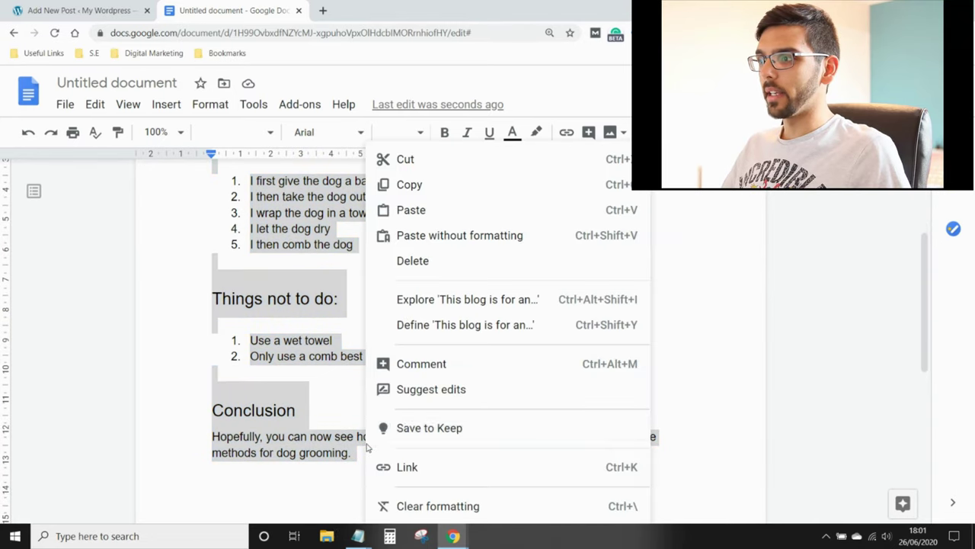
{"action": "left_click", "coordinate": [439, 187]}
{"action": "left_click", "coordinate": [85, 6]}
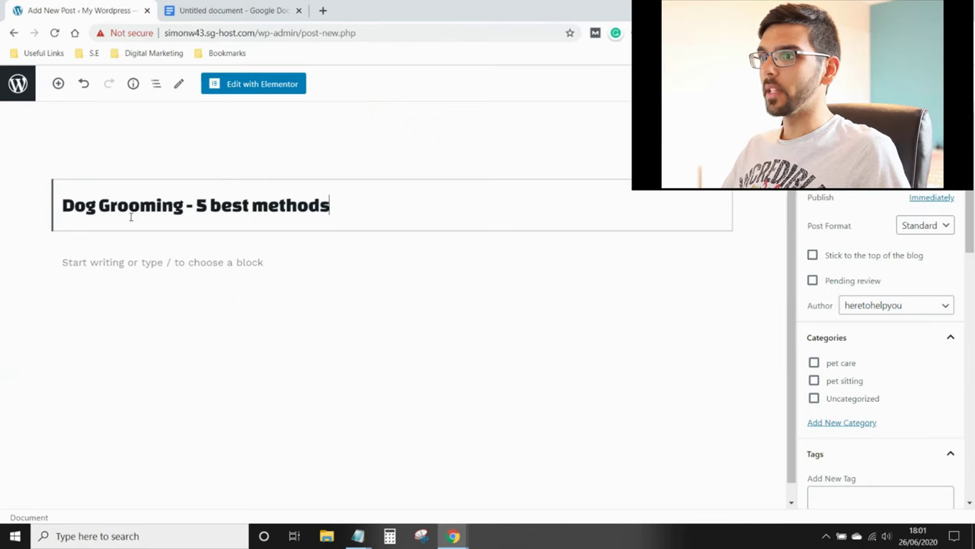
{"action": "right_click", "coordinate": [104, 268]}
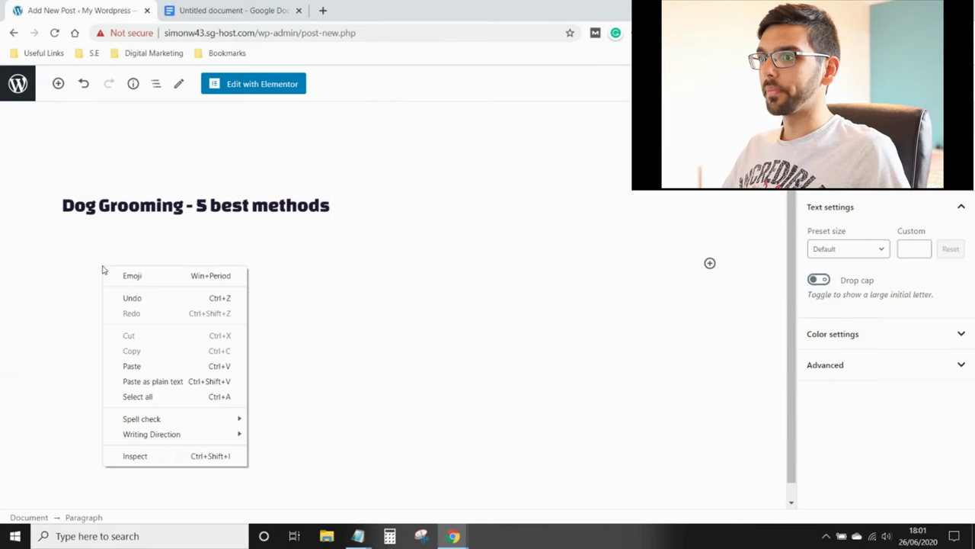
{"action": "left_click", "coordinate": [149, 365]}
- Examine the pasted post's lists and the formatting of its "Things not to do:" and "Conclusion" headings
{"action": "scroll", "coordinate": [203, 301], "scroll_direction": "up", "scroll_amount": 5}
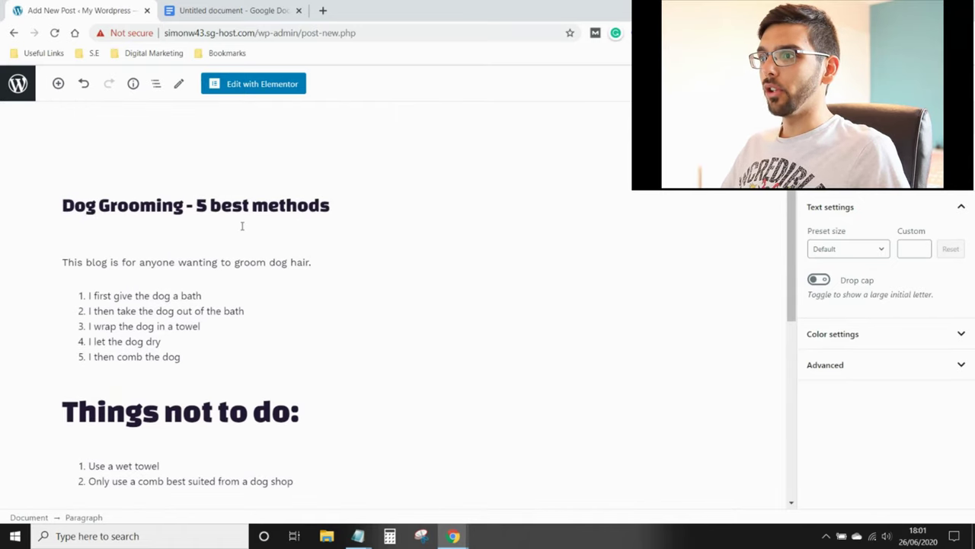
{"action": "left_click", "coordinate": [242, 227]}
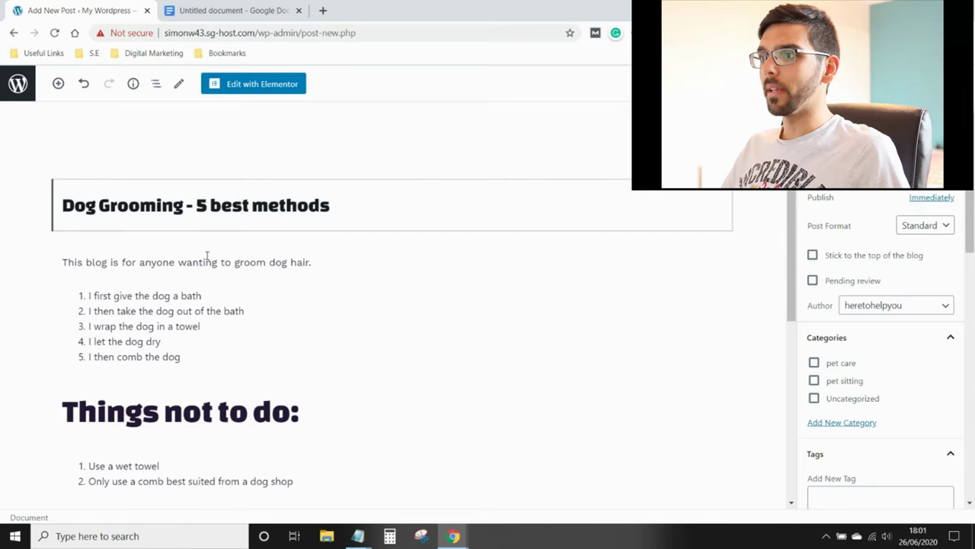
{"action": "scroll", "coordinate": [244, 290], "scroll_direction": "down", "scroll_amount": 1}
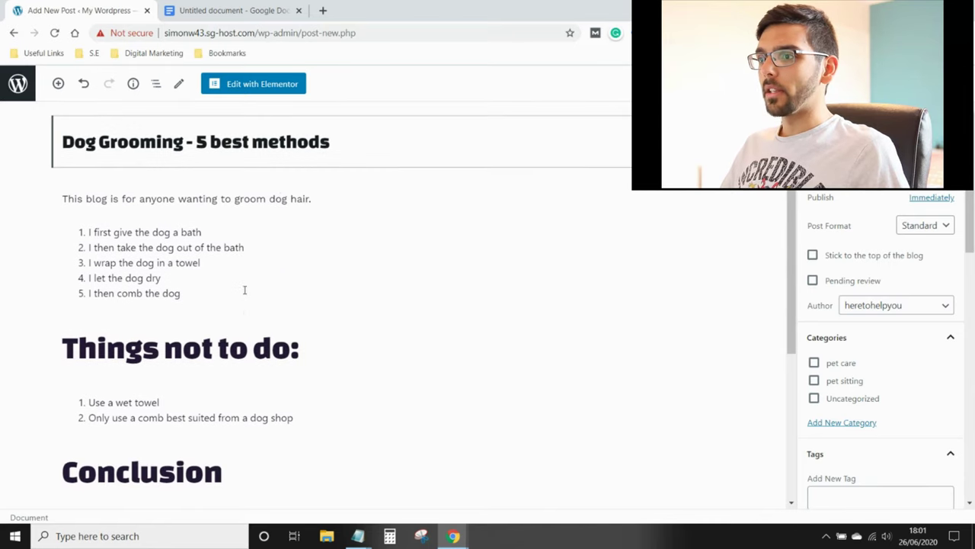
{"action": "scroll", "coordinate": [244, 290], "scroll_direction": "down", "scroll_amount": 2}
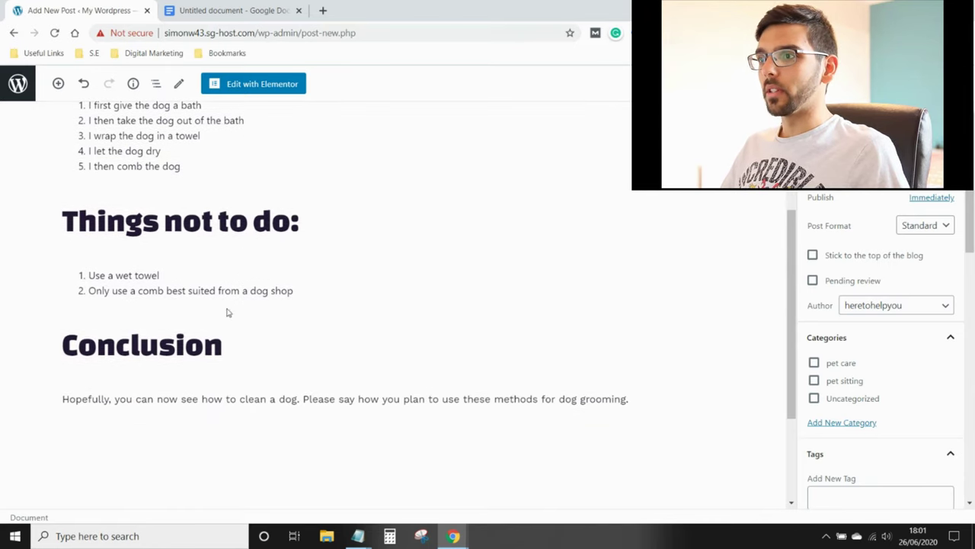
{"action": "left_click", "coordinate": [171, 239]}
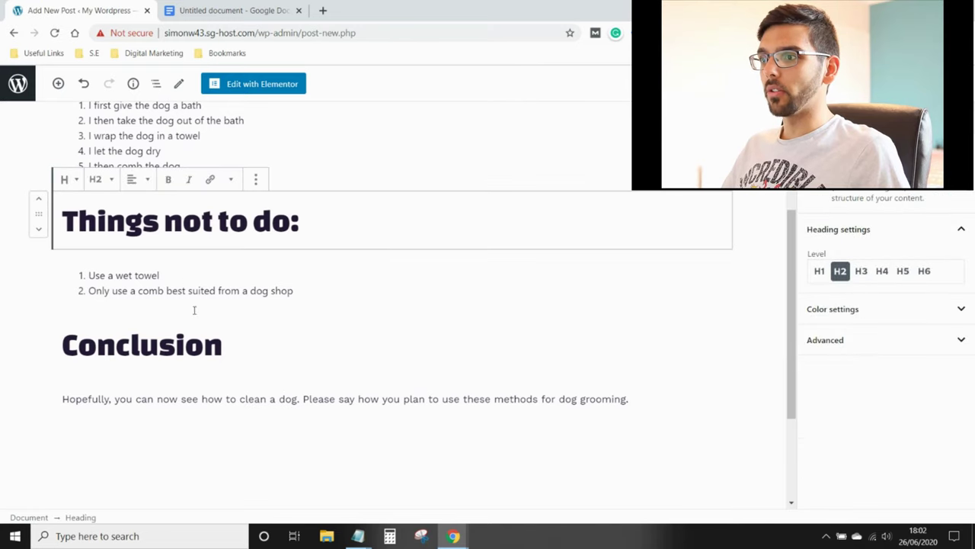
{"action": "left_click", "coordinate": [174, 339]}
- Add a third item, "i wanted to add", to the numbered list under "Things not to do:"
{"action": "left_click", "coordinate": [331, 268]}
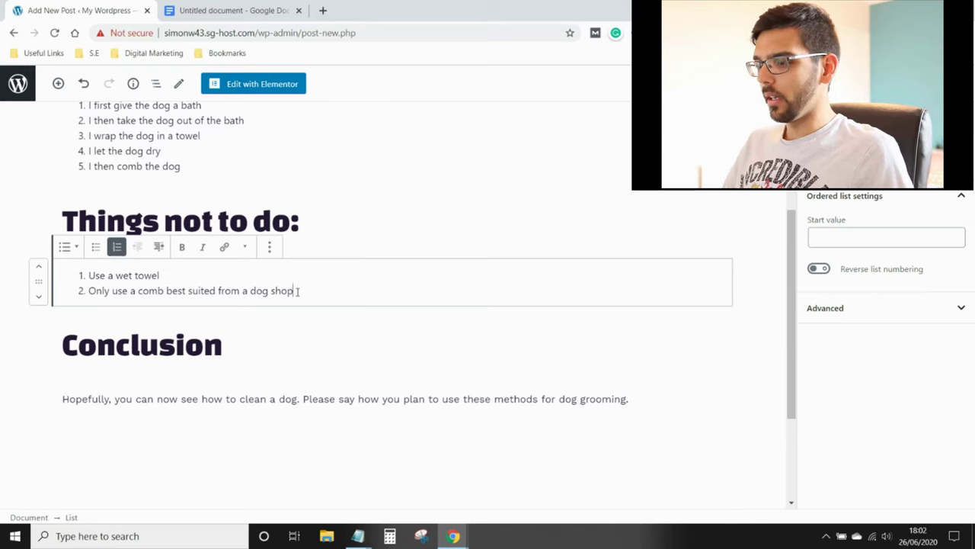
{"action": "key", "text": "Return"}
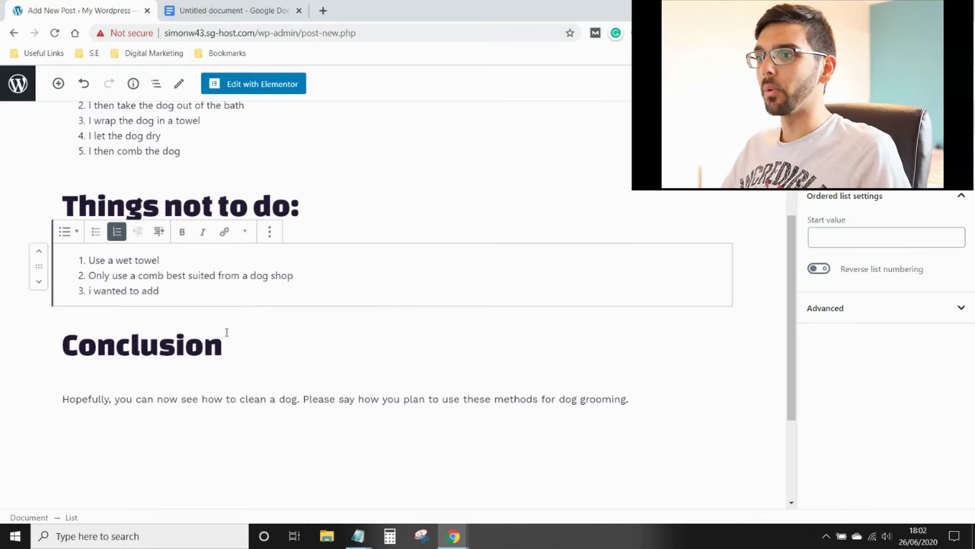
{"action": "left_click", "coordinate": [191, 337]}
- Add a paragraph block reading "and then you can write" below the numbered list under "Things not to do:"
{"action": "left_click", "coordinate": [345, 277]}
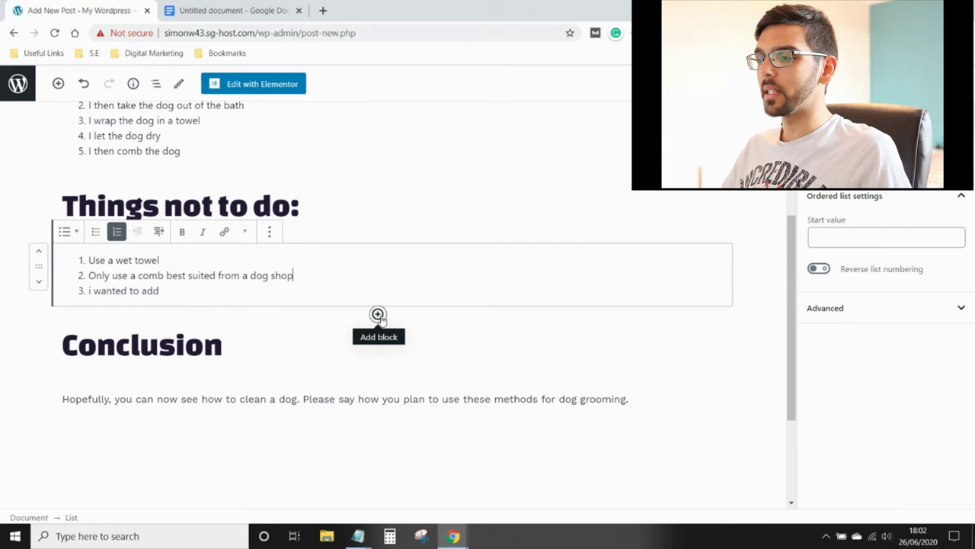
{"action": "left_click", "coordinate": [378, 316]}
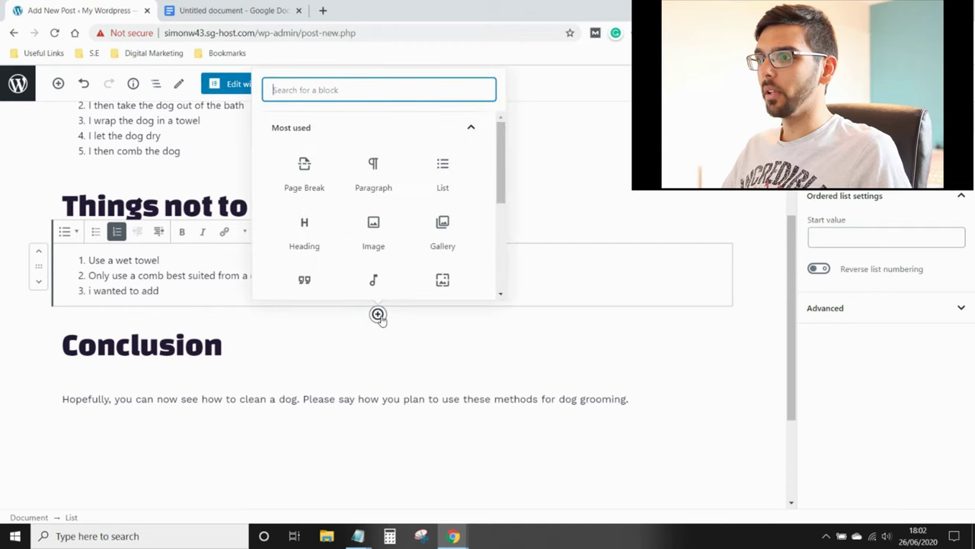
{"action": "left_click", "coordinate": [373, 173]}
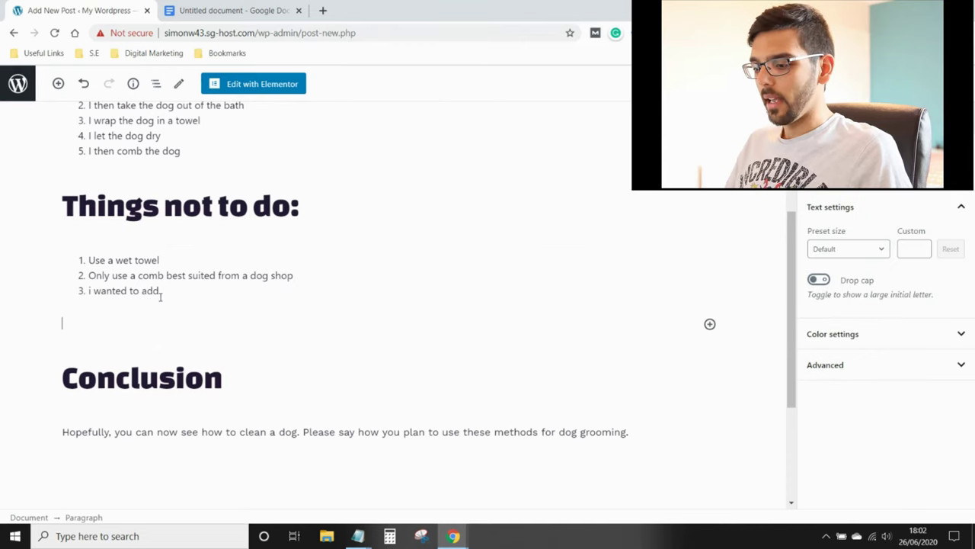
{"action": "type", "text": "a"}
{"action": "scroll", "coordinate": [161, 299], "scroll_direction": "down", "scroll_amount": 1}
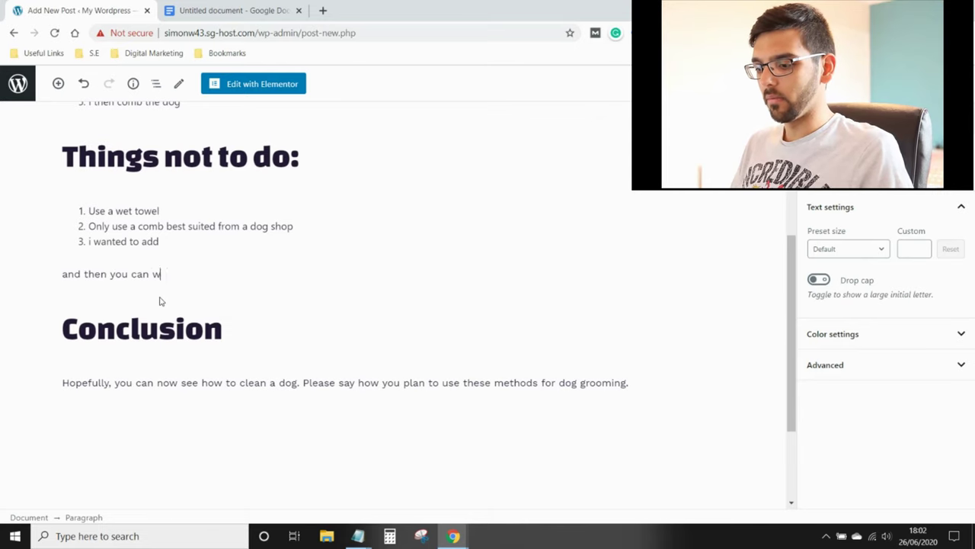
- Insert an image block between the first numbered list and "Things not to do:" and upload the "Grooming Studio Business" picture into it
{"action": "scroll", "coordinate": [238, 262], "scroll_direction": "up", "scroll_amount": 3}
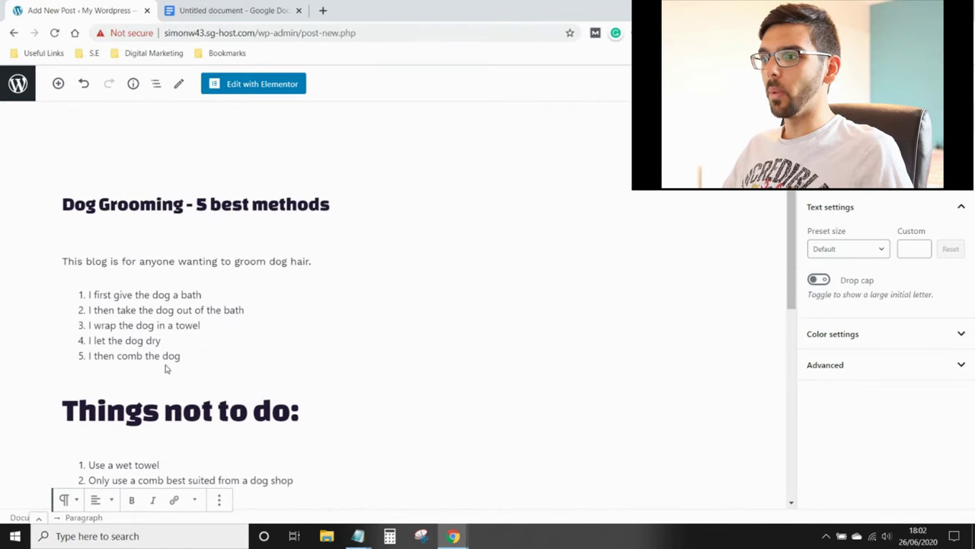
{"action": "mouse_move", "coordinate": [378, 383]}
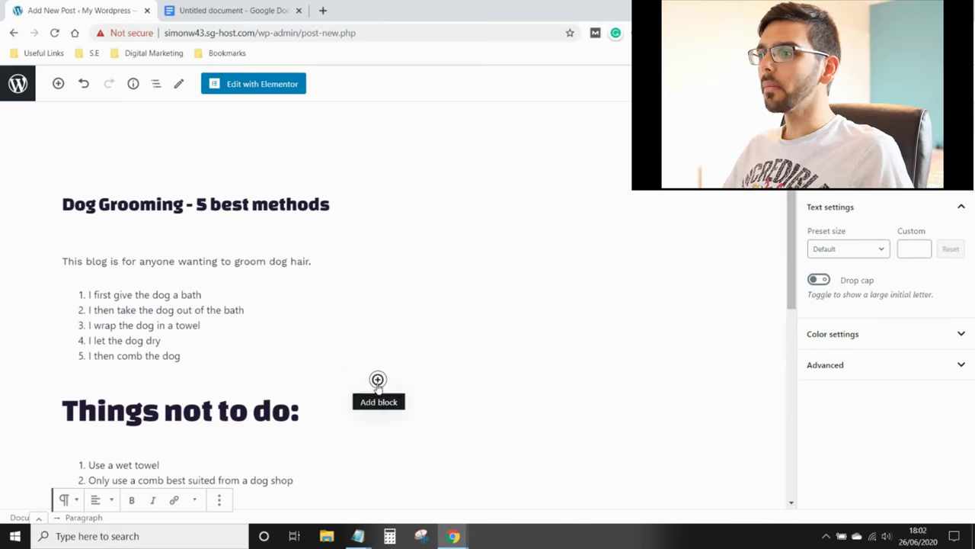
{"action": "left_click", "coordinate": [378, 380]}
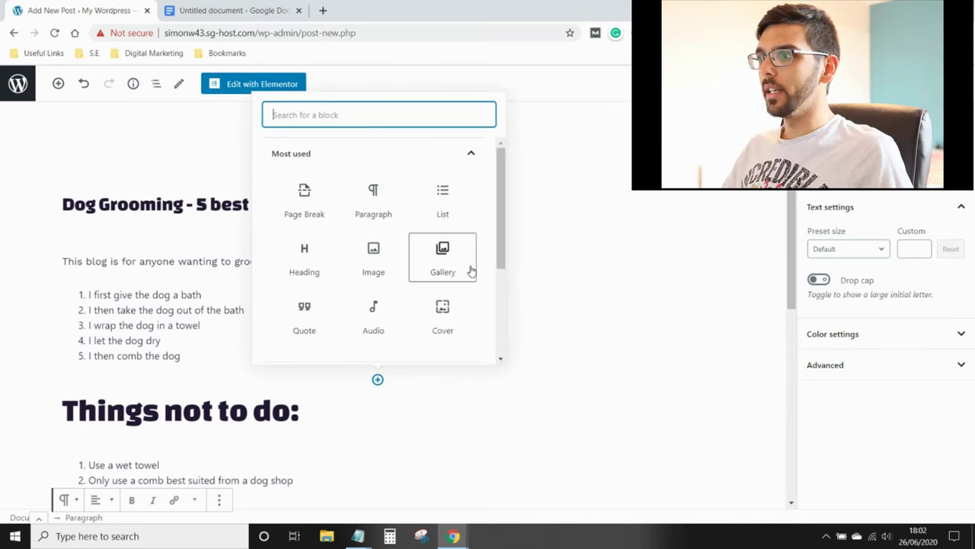
{"action": "left_click", "coordinate": [386, 258]}
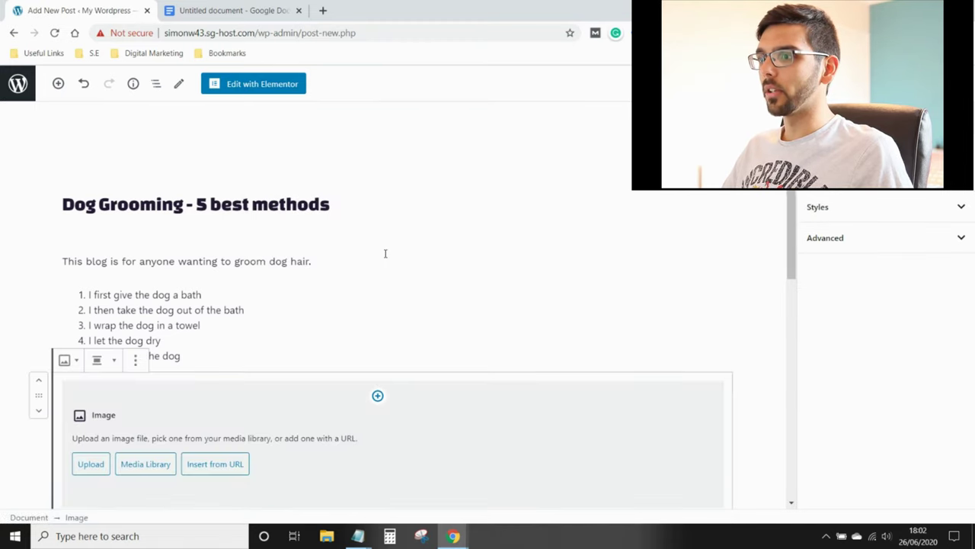
{"action": "scroll", "coordinate": [336, 282], "scroll_direction": "down", "scroll_amount": 2}
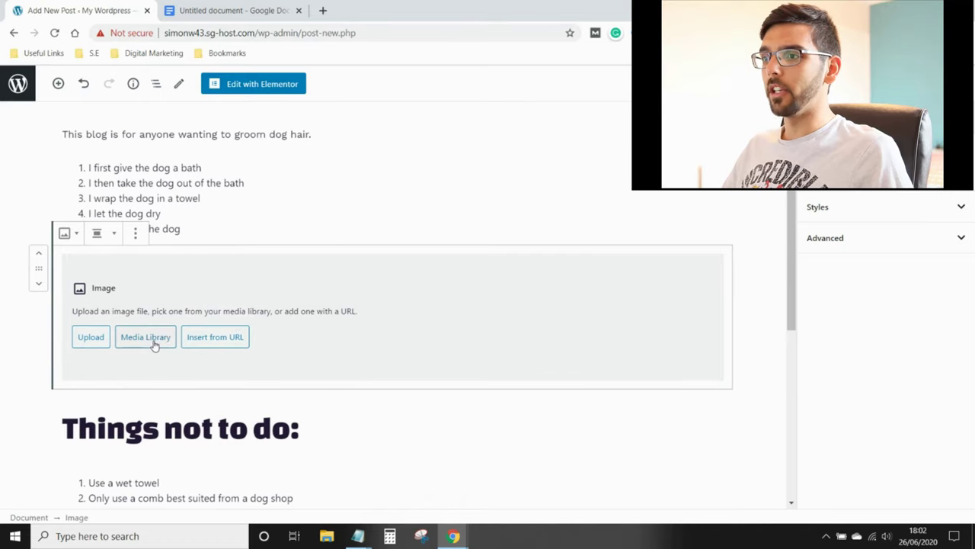
{"action": "left_click", "coordinate": [87, 340]}
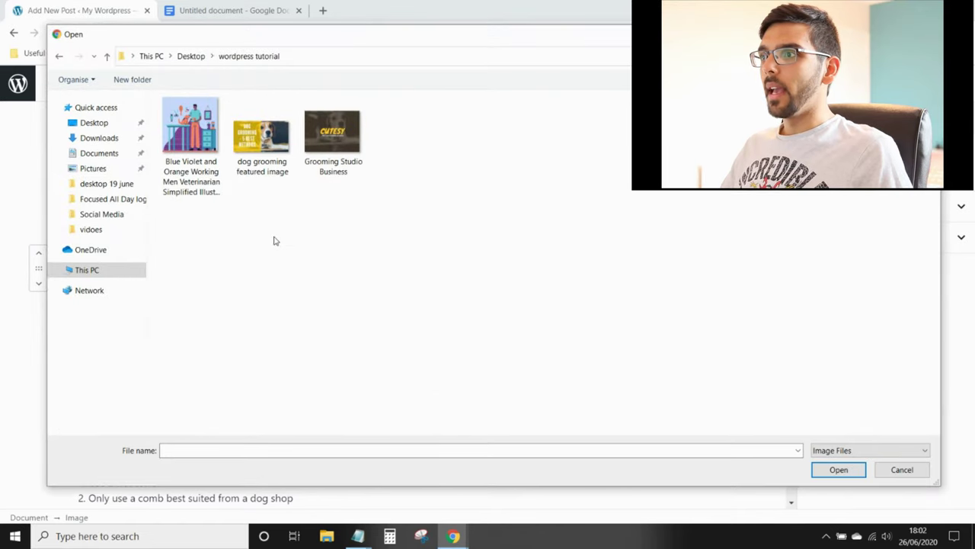
{"action": "left_click", "coordinate": [333, 149]}
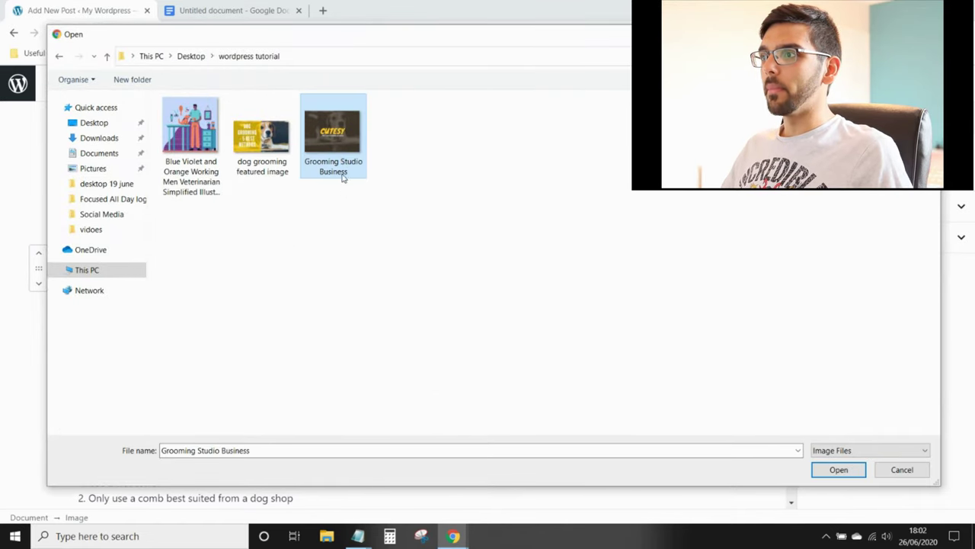
{"action": "left_click", "coordinate": [838, 469]}
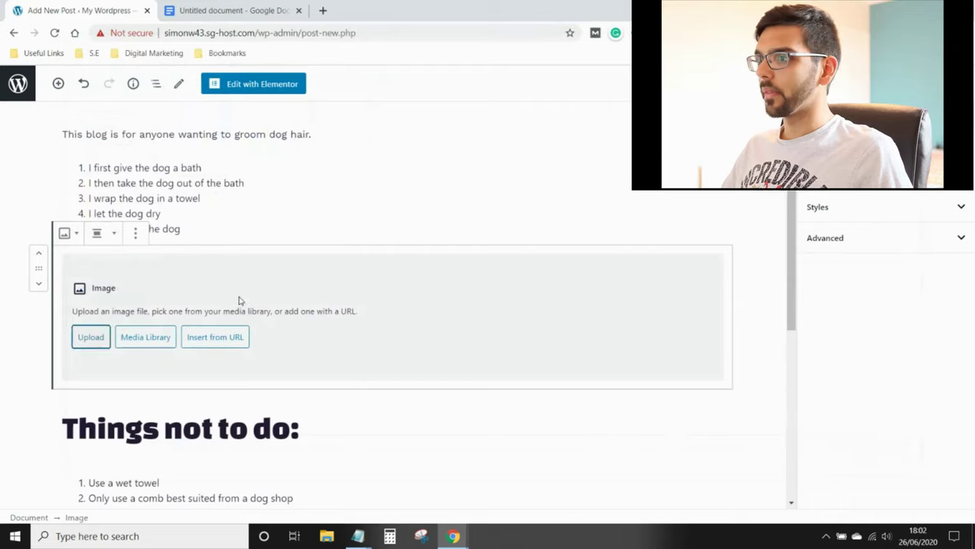
- Insert an image block above the "Conclusion" heading and upload the "Blue Violet and Orange Working Men Veterinarian" illustration into it
{"action": "scroll", "coordinate": [247, 268], "scroll_direction": "down", "scroll_amount": 8}
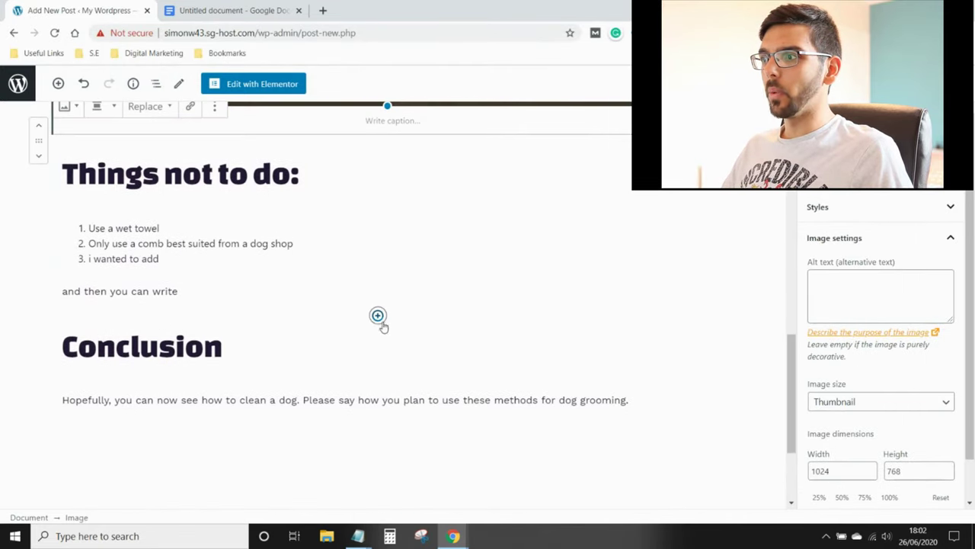
{"action": "left_click", "coordinate": [377, 316]}
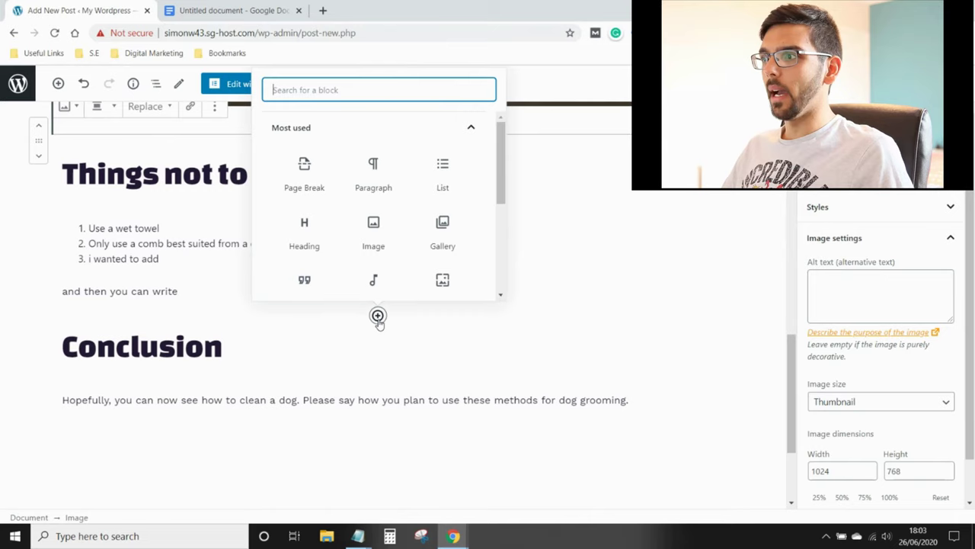
{"action": "left_click", "coordinate": [374, 229]}
{"action": "left_click", "coordinate": [90, 384]}
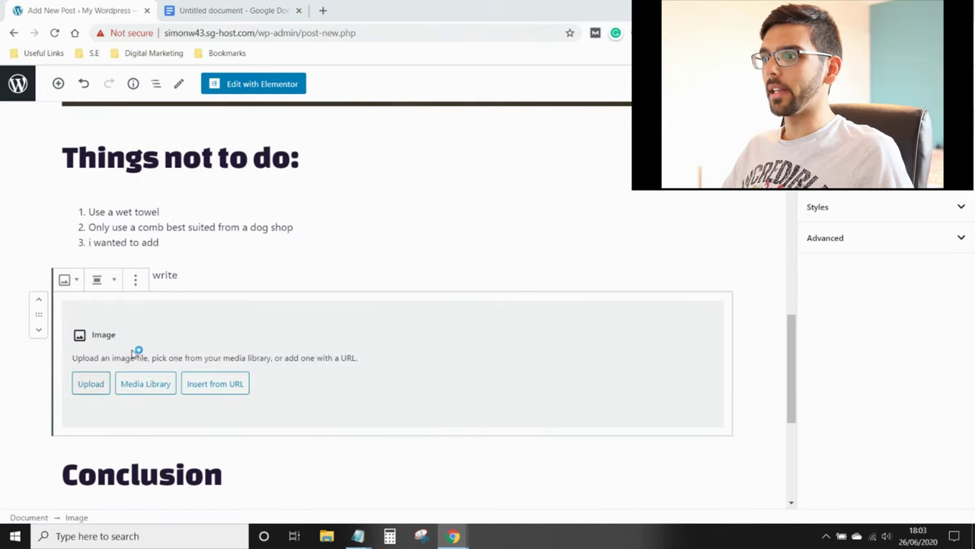
{"action": "left_click", "coordinate": [208, 158]}
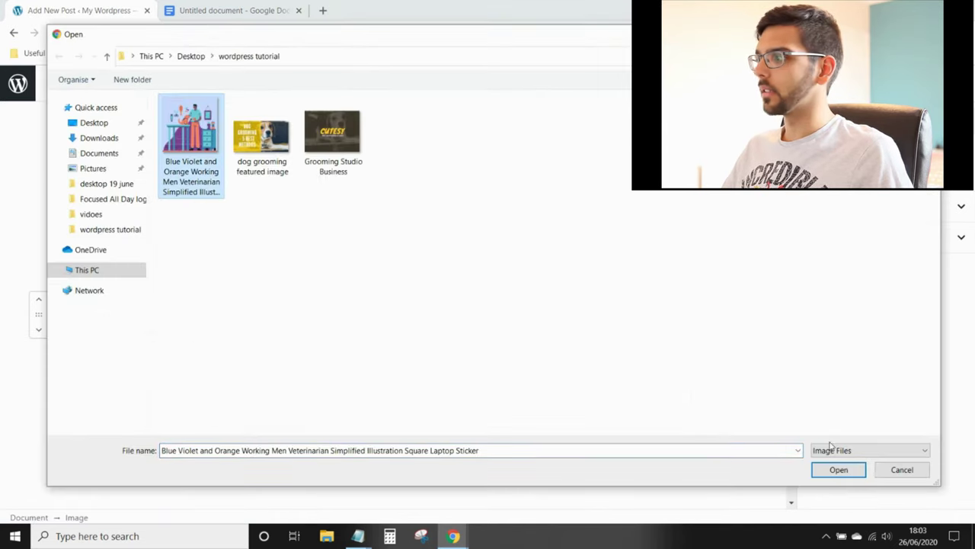
{"action": "left_click", "coordinate": [838, 468]}
- Create a new category named "grooming" for the post in the document settings
{"action": "scroll", "coordinate": [474, 326], "scroll_direction": "up", "scroll_amount": 8}
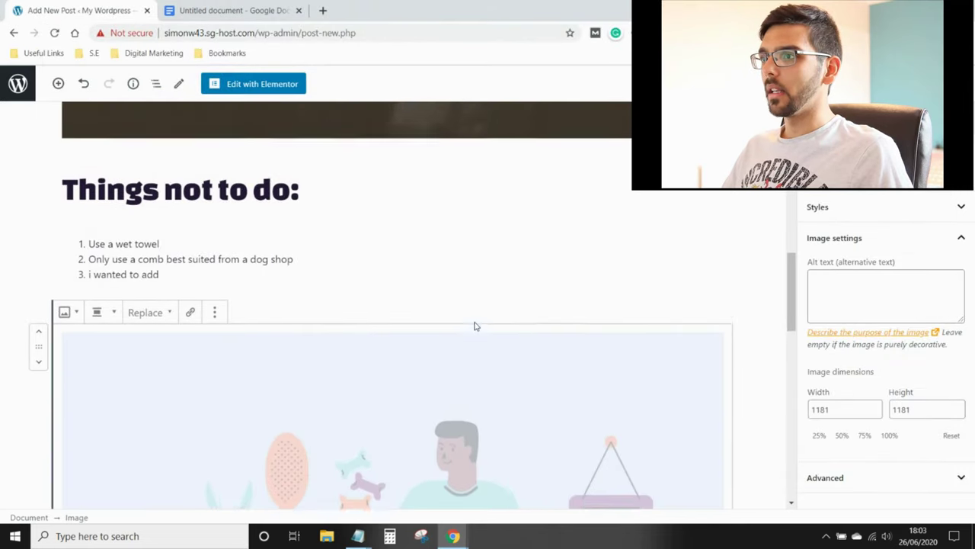
{"action": "scroll", "coordinate": [476, 327], "scroll_direction": "up", "scroll_amount": 1}
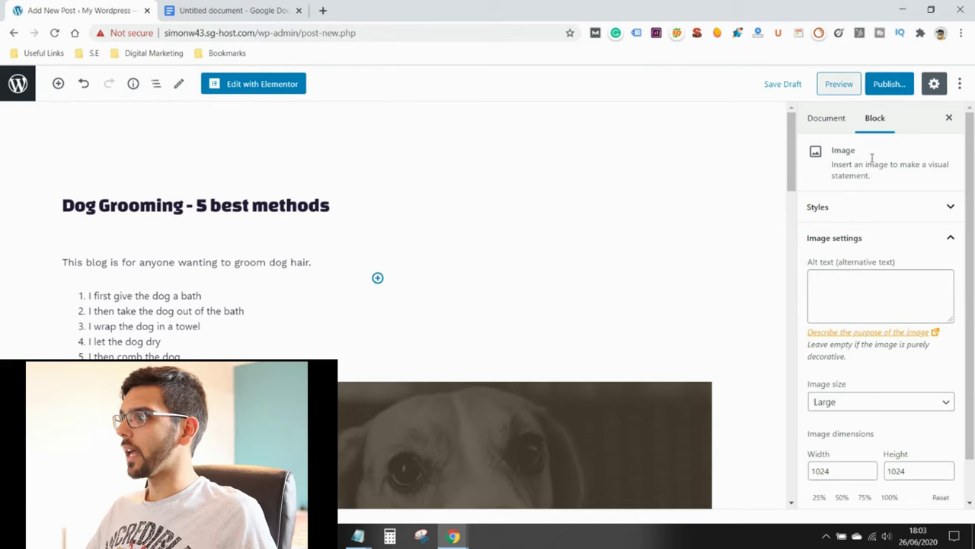
{"action": "left_click", "coordinate": [840, 123]}
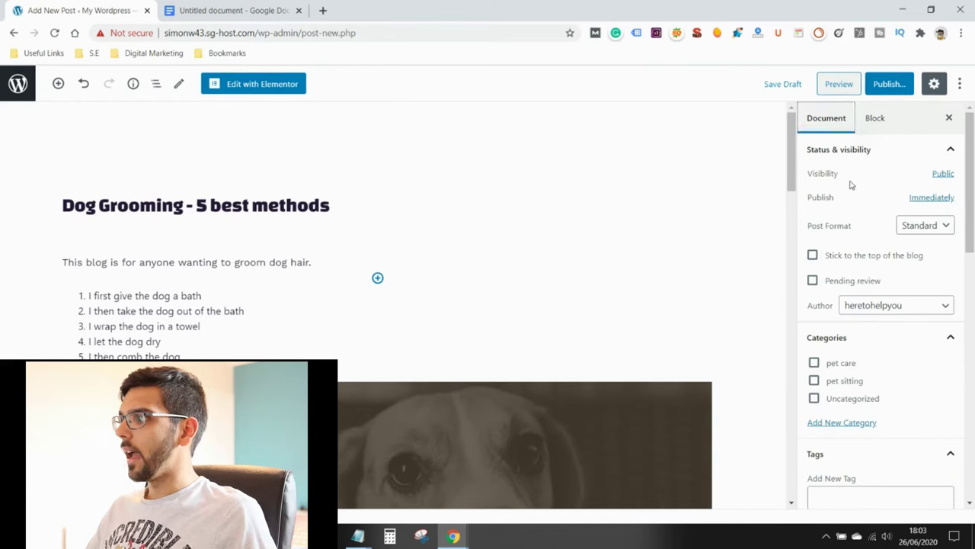
{"action": "scroll", "coordinate": [866, 210], "scroll_direction": "down", "scroll_amount": 2}
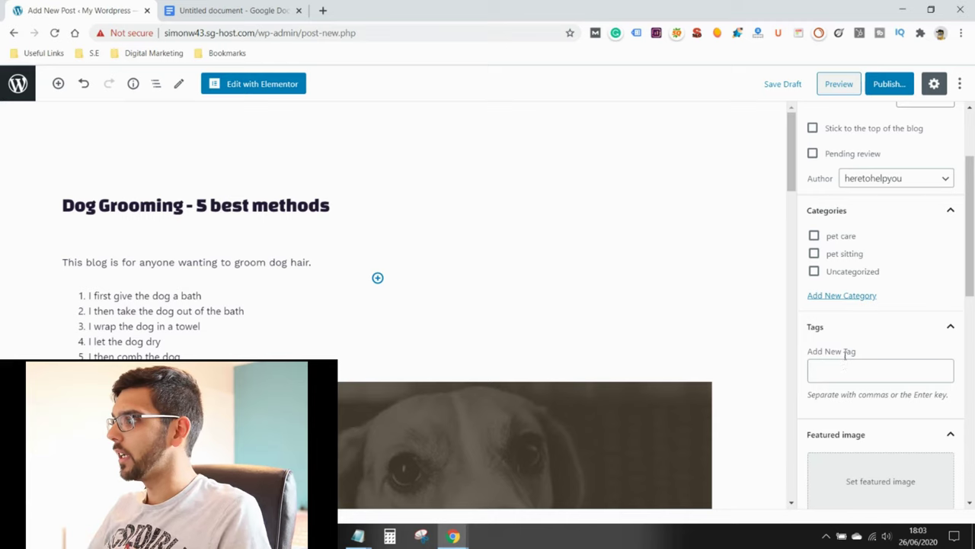
{"action": "left_click", "coordinate": [858, 299]}
{"action": "left_click", "coordinate": [852, 330]}
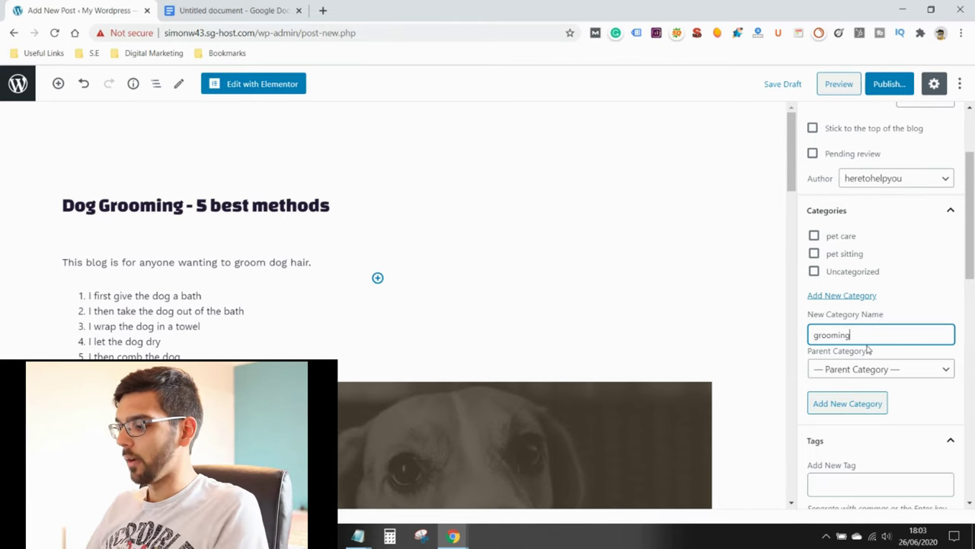
{"action": "left_click", "coordinate": [863, 399]}
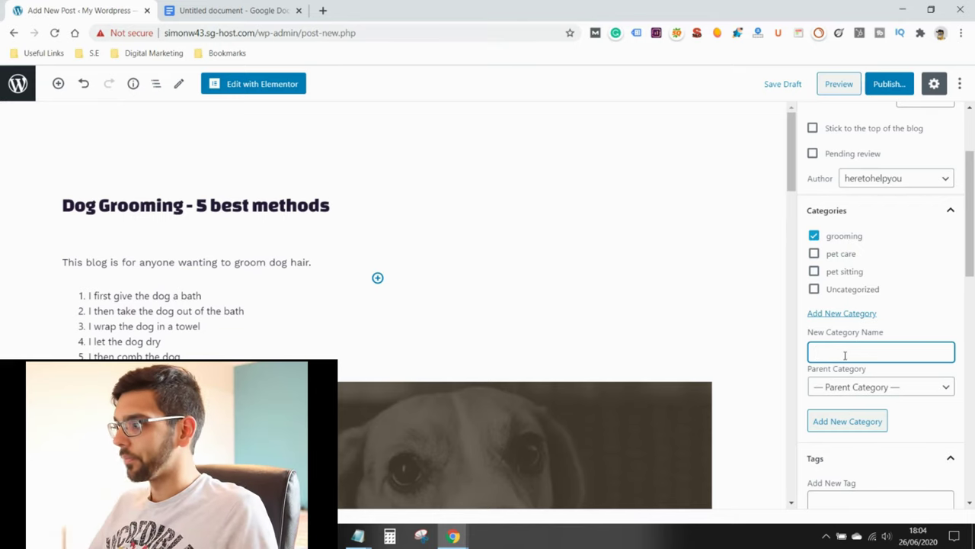
- Create a category named "dog grooming" with "grooming" as its parent category
{"action": "type", "text": "dog grooming"}
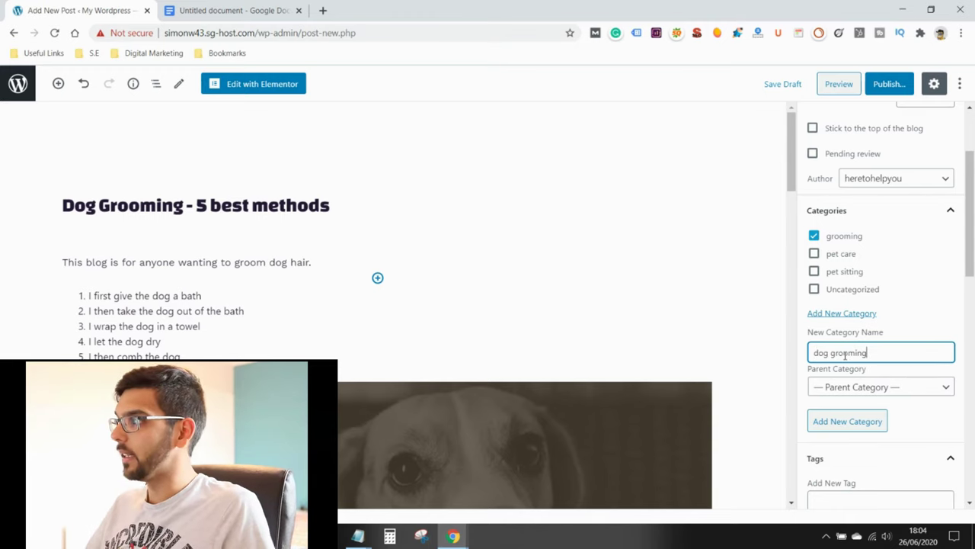
{"action": "left_click", "coordinate": [869, 388]}
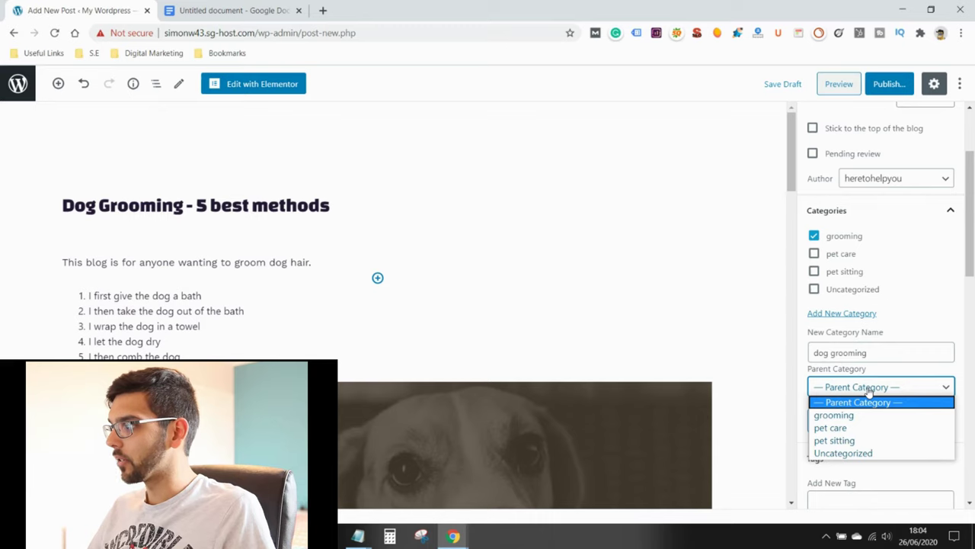
{"action": "left_click", "coordinate": [864, 414]}
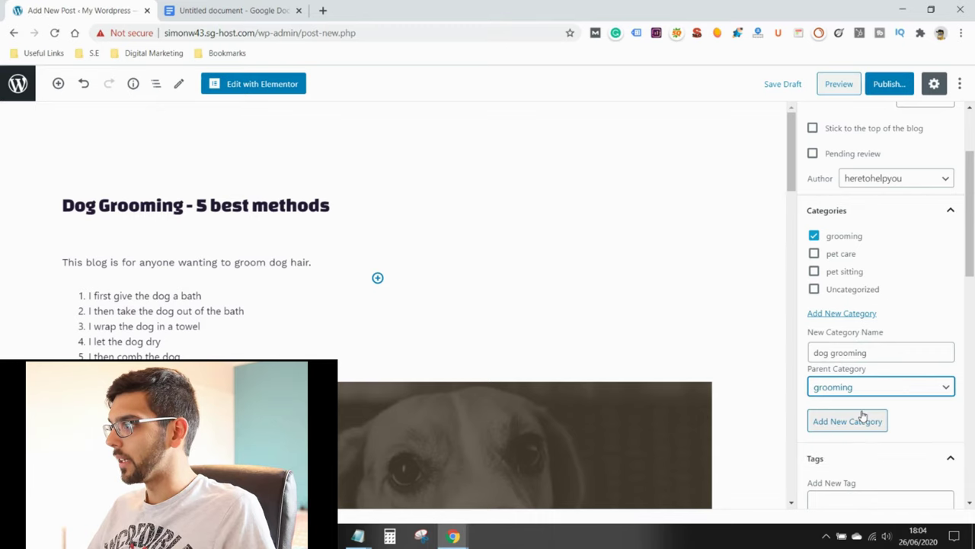
{"action": "left_click", "coordinate": [876, 419]}
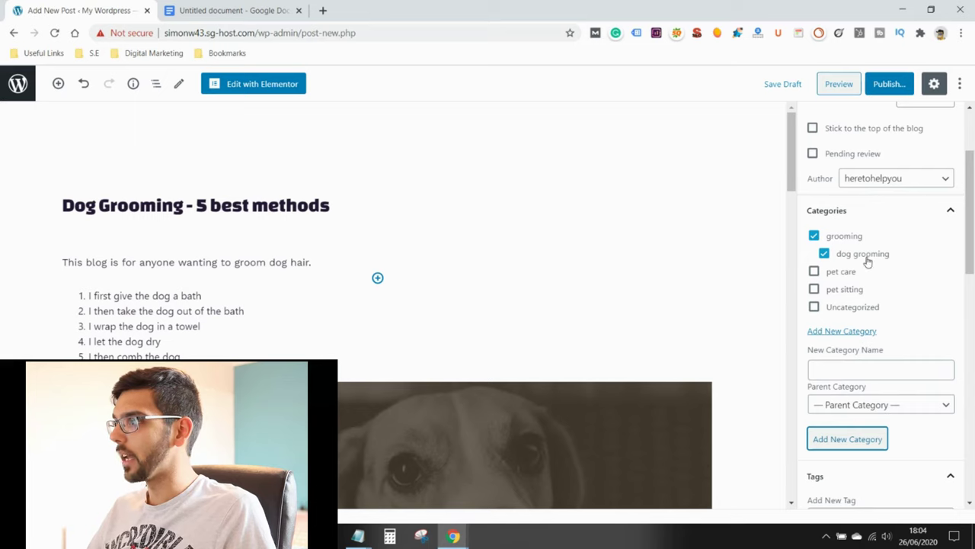
- Add the tags "dog grooming" and "best methods" to the post
{"action": "scroll", "coordinate": [869, 288], "scroll_direction": "down", "scroll_amount": 3}
{"action": "left_click", "coordinate": [862, 328]}
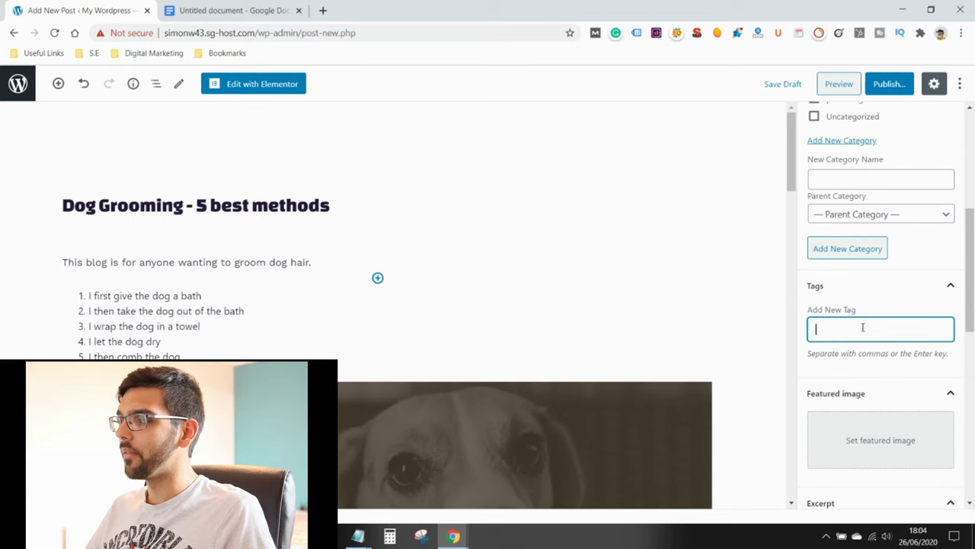
{"action": "type", "text": "dog"}
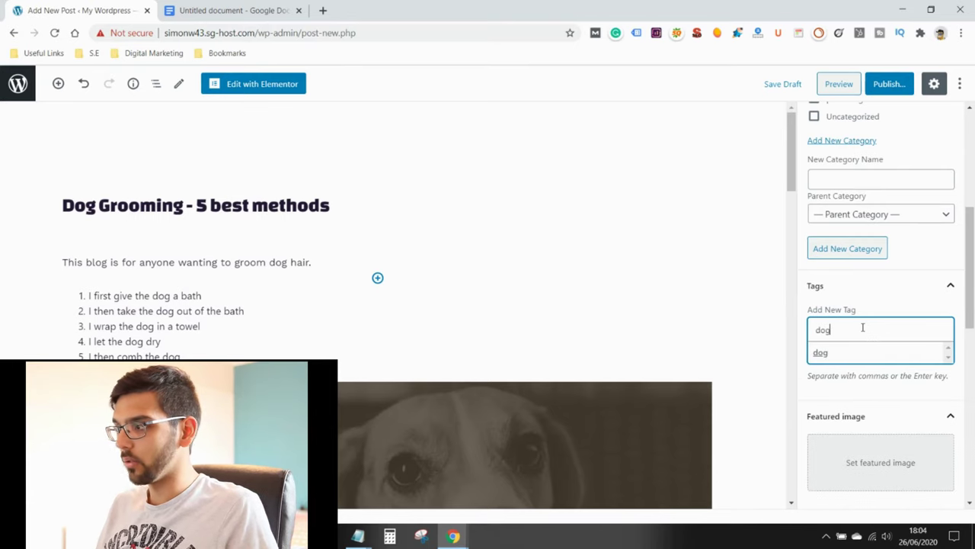
{"action": "type", "text": " g"}
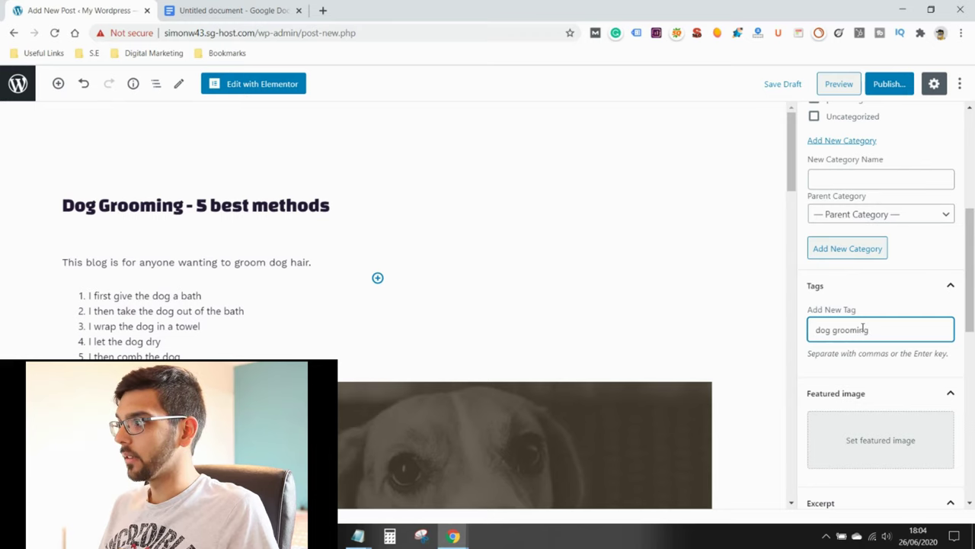
{"action": "type", "text": "rooming"}
{"action": "key", "text": "Return"}
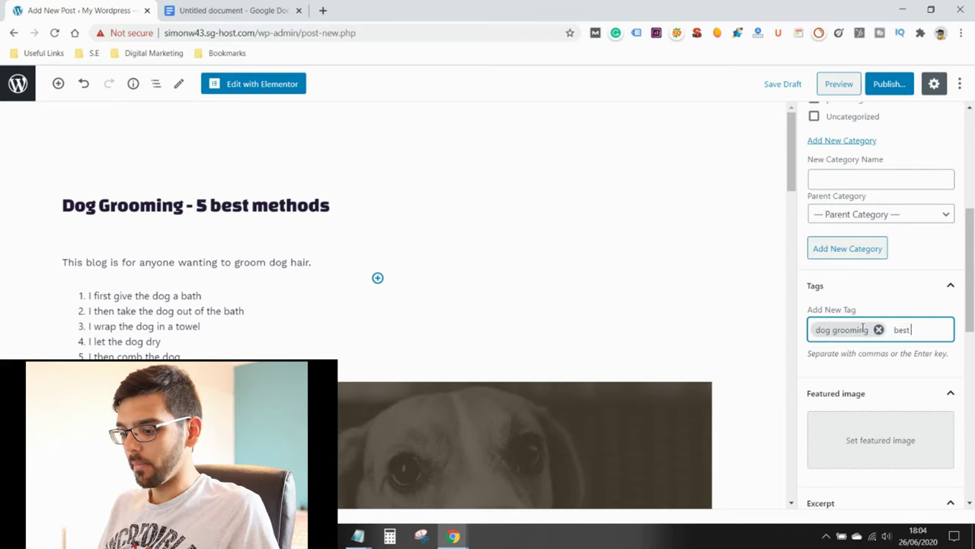
{"action": "type", "text": "best methods"}
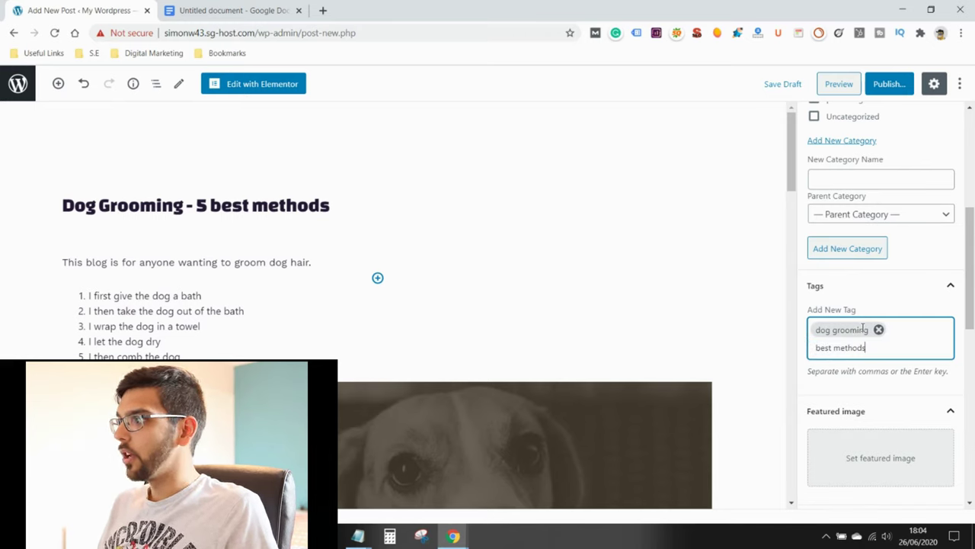
{"action": "key", "text": "Return"}
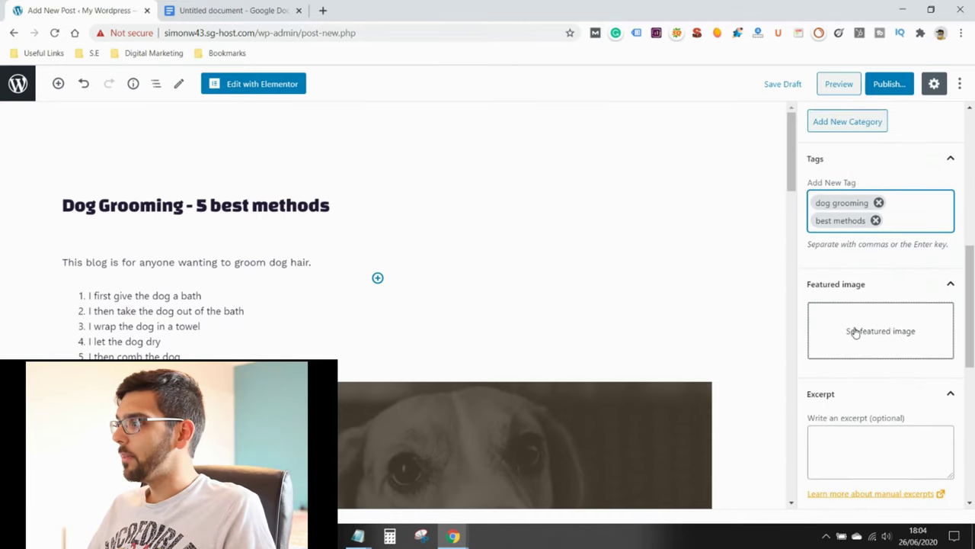
- Upload the "dog grooming featured image" file from the wordpress tutorial folder as the post's featured image
{"action": "left_click", "coordinate": [858, 334]}
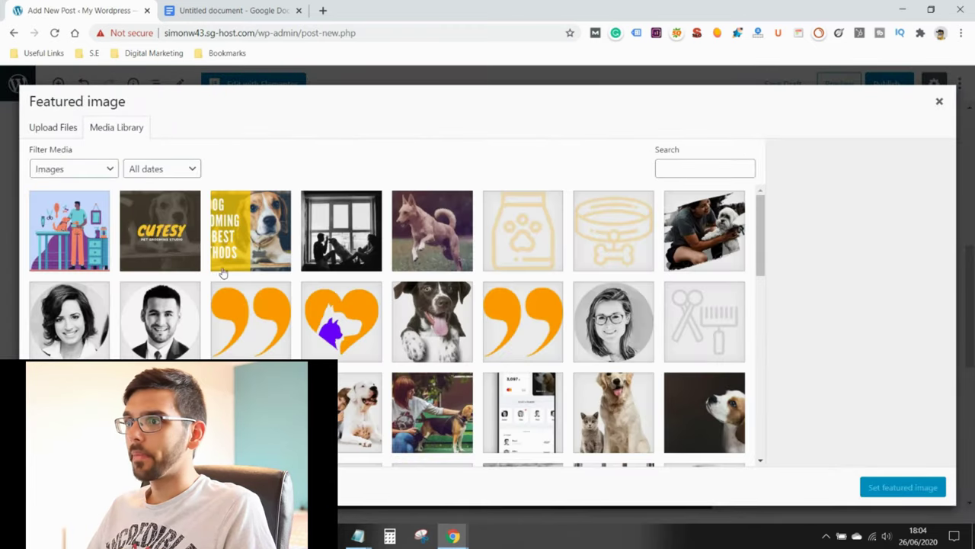
{"action": "left_click", "coordinate": [54, 128]}
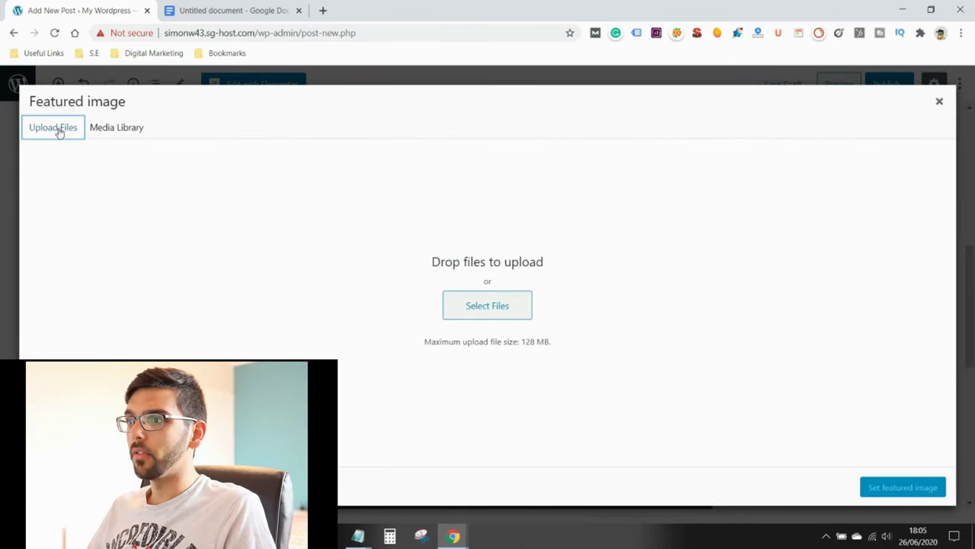
{"action": "left_click", "coordinate": [457, 306]}
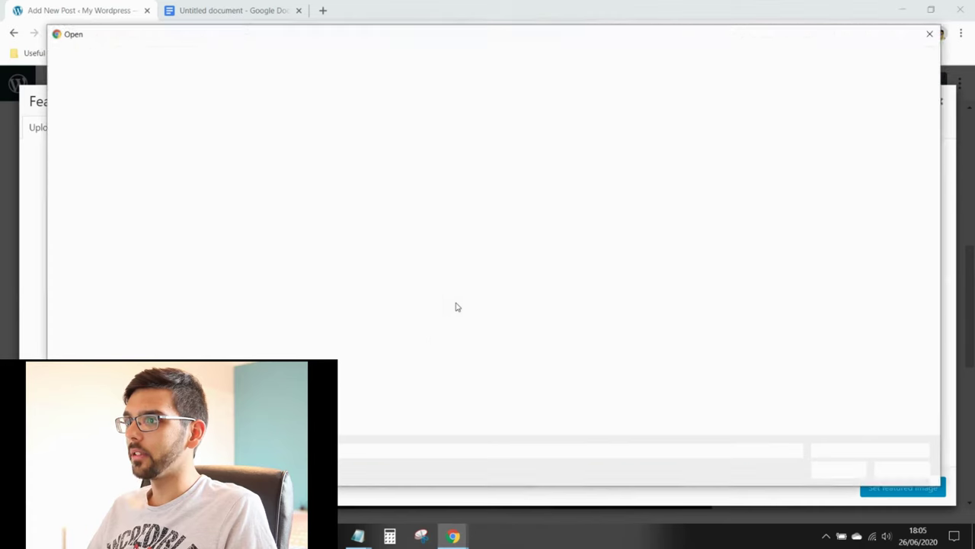
{"action": "left_click", "coordinate": [268, 151]}
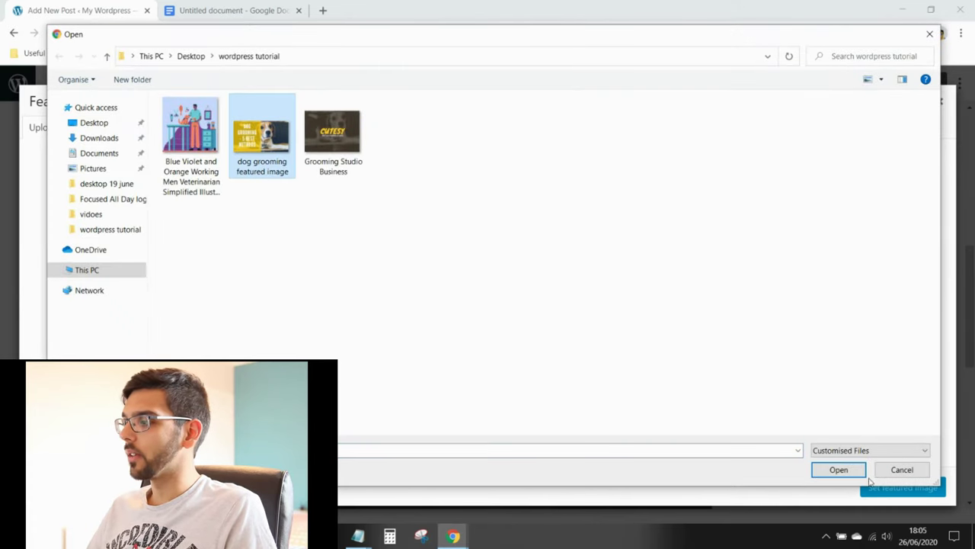
{"action": "left_click", "coordinate": [838, 470]}
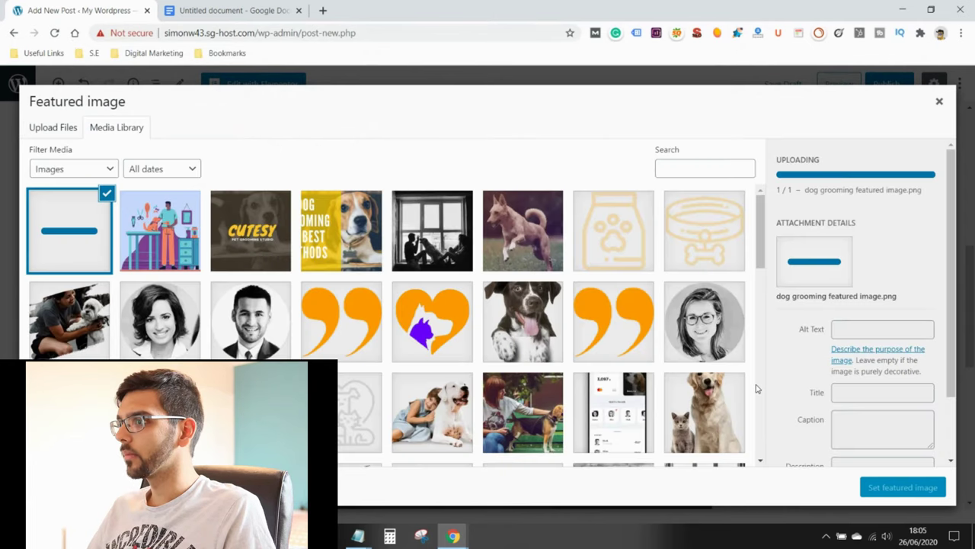
- Give the uploaded image the alt text "dog grooming" and set it as the featured image
{"action": "left_click", "coordinate": [891, 313]}
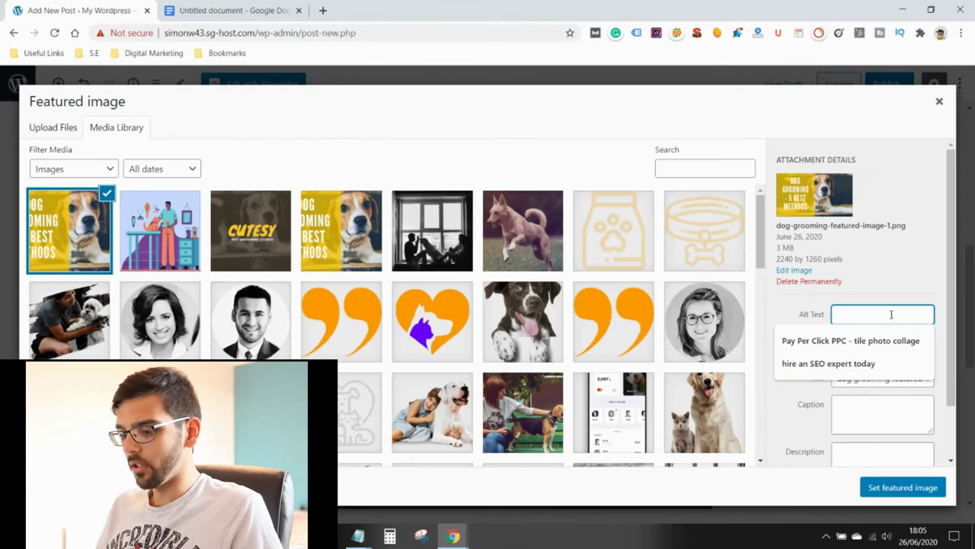
{"action": "type", "text": "dog grooming"}
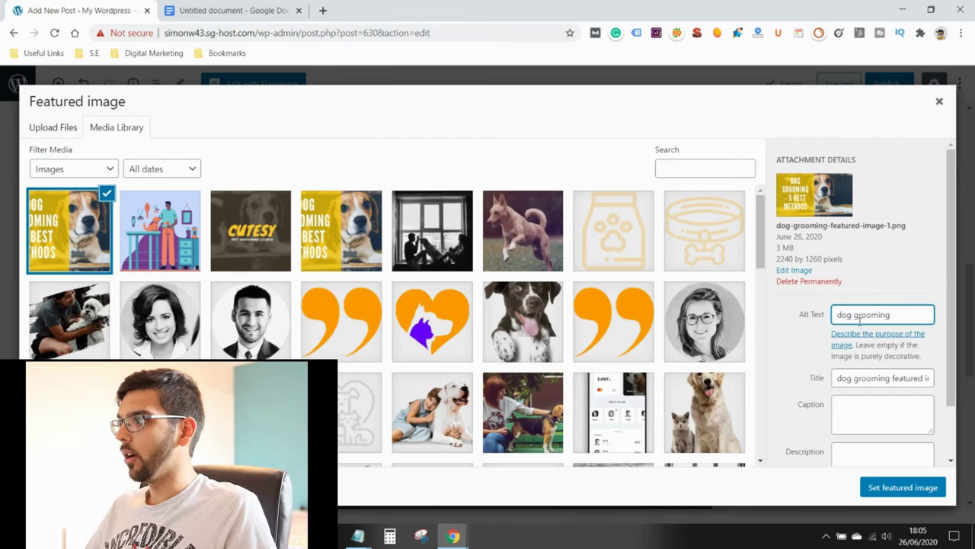
{"action": "scroll", "coordinate": [838, 402], "scroll_direction": "down", "scroll_amount": 2}
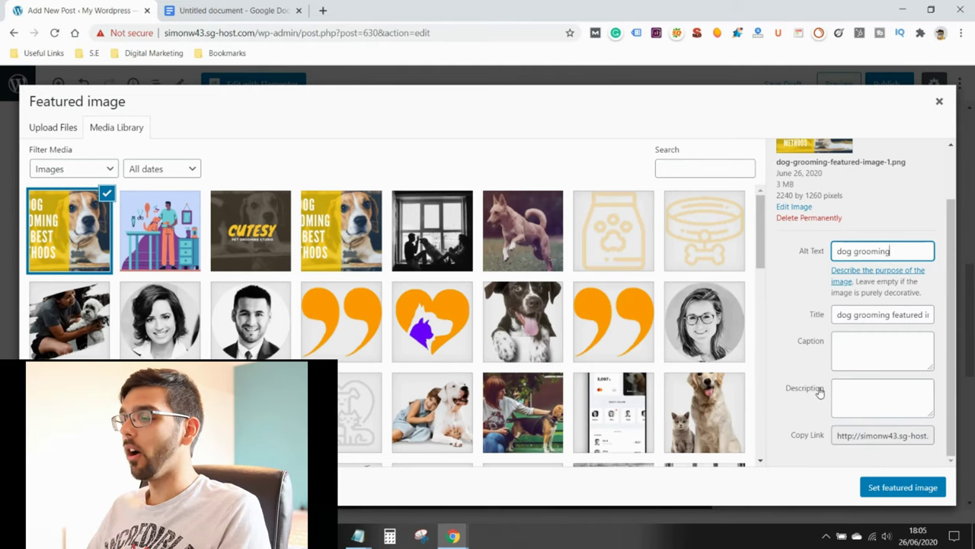
{"action": "left_click", "coordinate": [902, 488]}
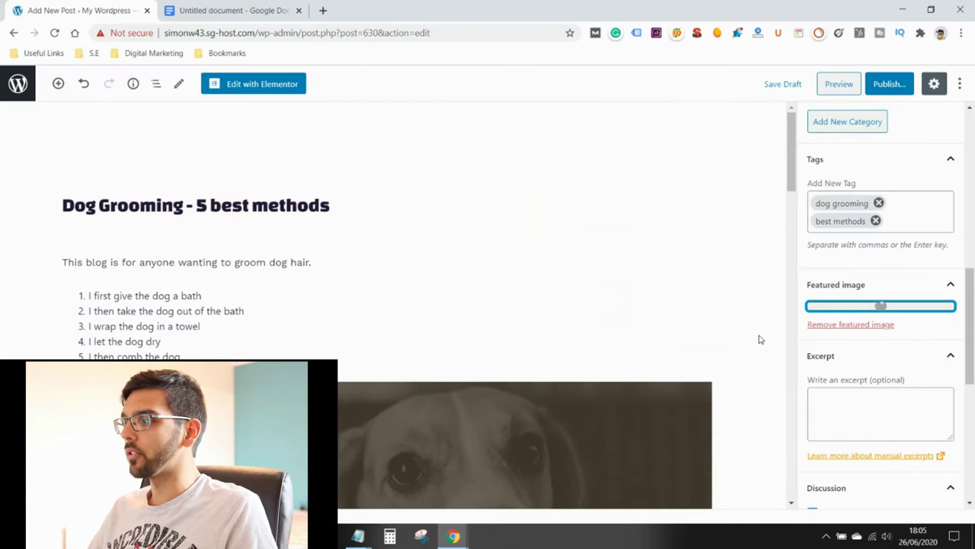
- Enter the excerpt "one or two lines which appear before you press enter on a blog" for the post
{"action": "scroll", "coordinate": [857, 317], "scroll_direction": "down", "scroll_amount": 3}
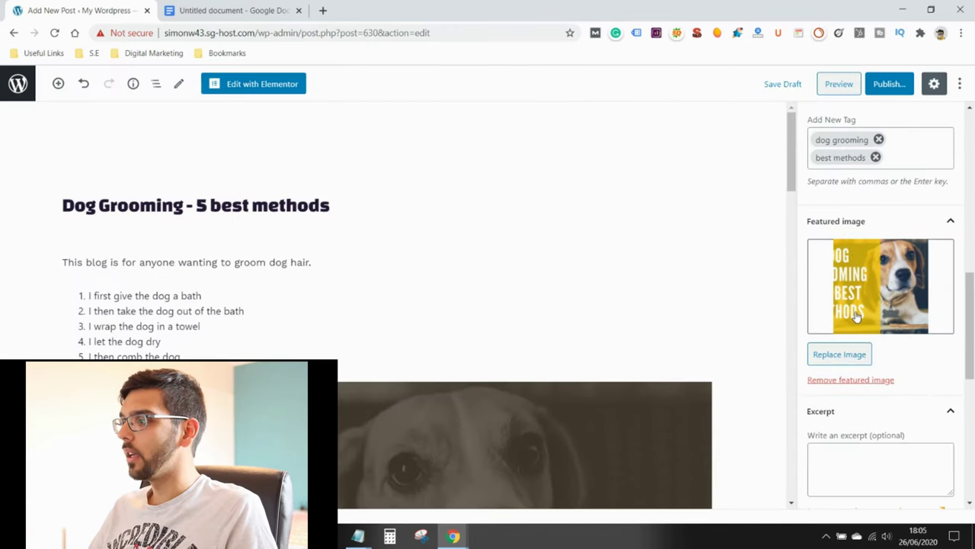
{"action": "left_click", "coordinate": [855, 339]}
{"action": "type", "text": "one or two lines which appear before you press enter on a blog"}
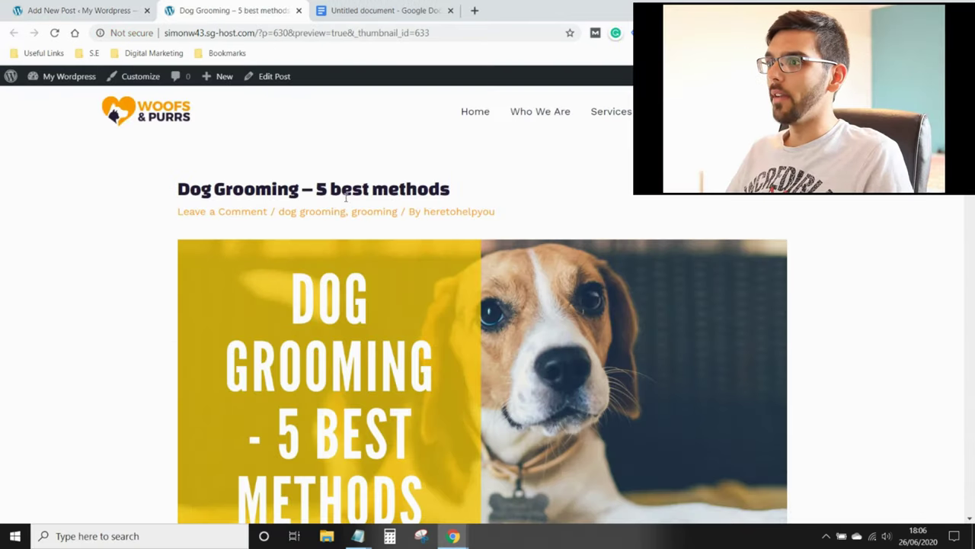
- Review the post preview from the title and featured image down to the conclusion and comment area, and close the preview
{"action": "triple_click", "coordinate": [264, 189]}
{"action": "scroll", "coordinate": [467, 184], "scroll_direction": "down", "scroll_amount": 3}
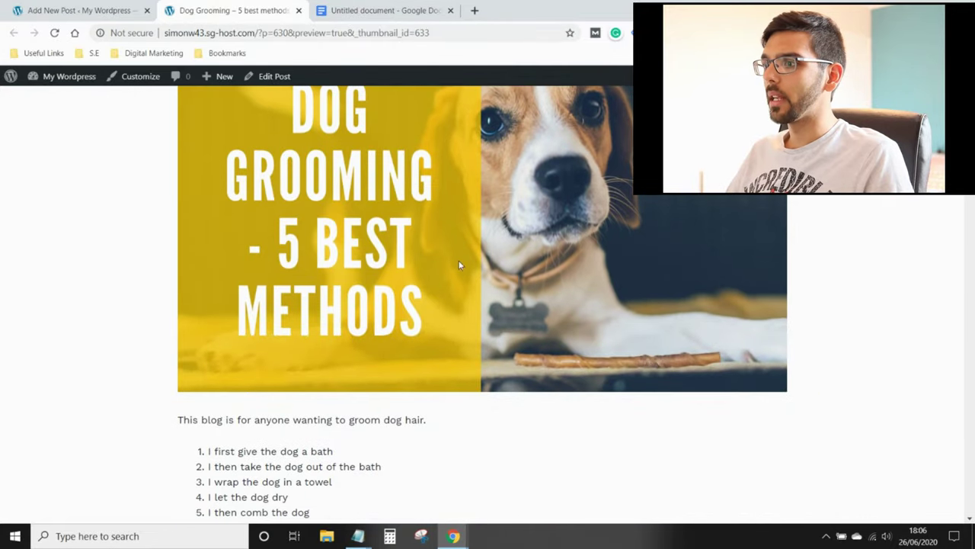
{"action": "scroll", "coordinate": [459, 264], "scroll_direction": "down", "scroll_amount": 2}
{"action": "scroll", "coordinate": [280, 316], "scroll_direction": "down", "scroll_amount": 4}
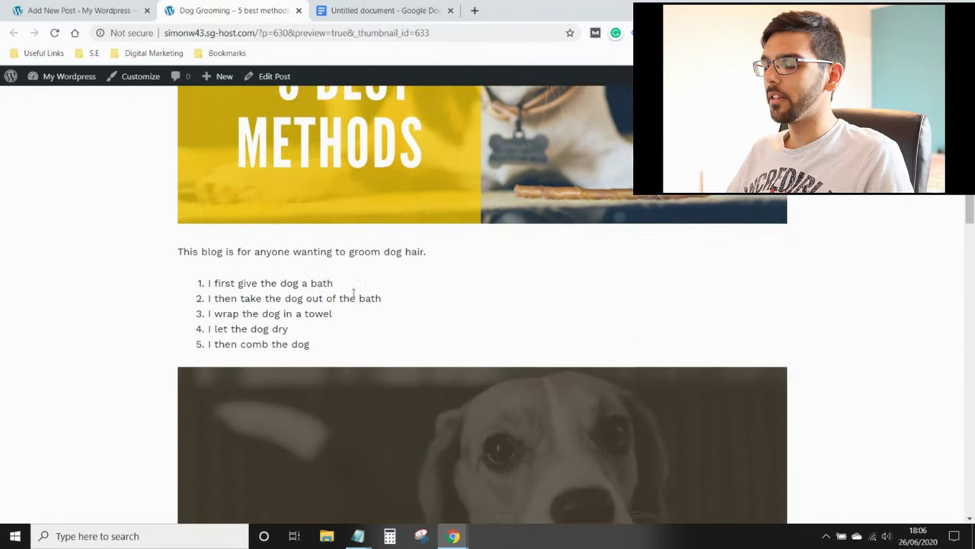
{"action": "scroll", "coordinate": [559, 286], "scroll_direction": "down", "scroll_amount": 6}
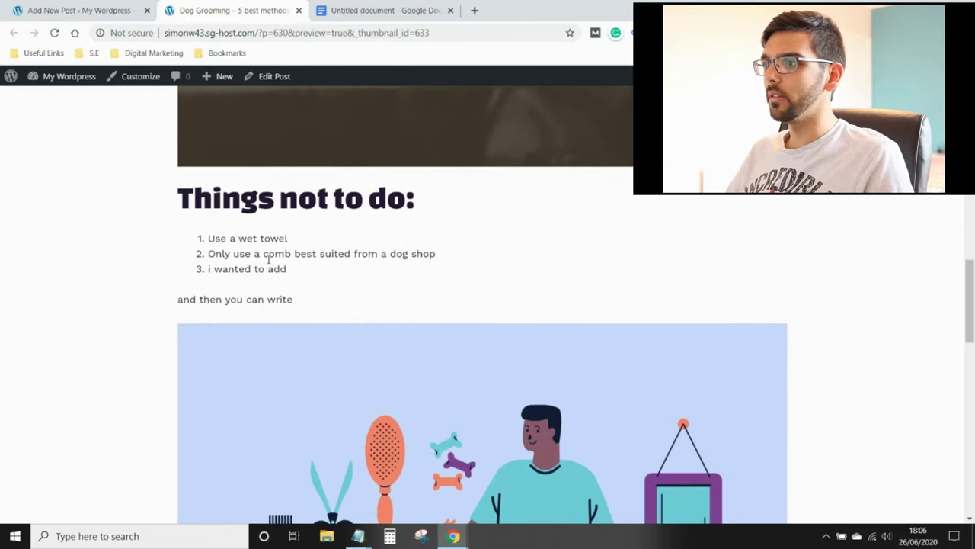
{"action": "scroll", "coordinate": [294, 264], "scroll_direction": "down", "scroll_amount": 4}
{"action": "scroll", "coordinate": [506, 263], "scroll_direction": "down", "scroll_amount": 6}
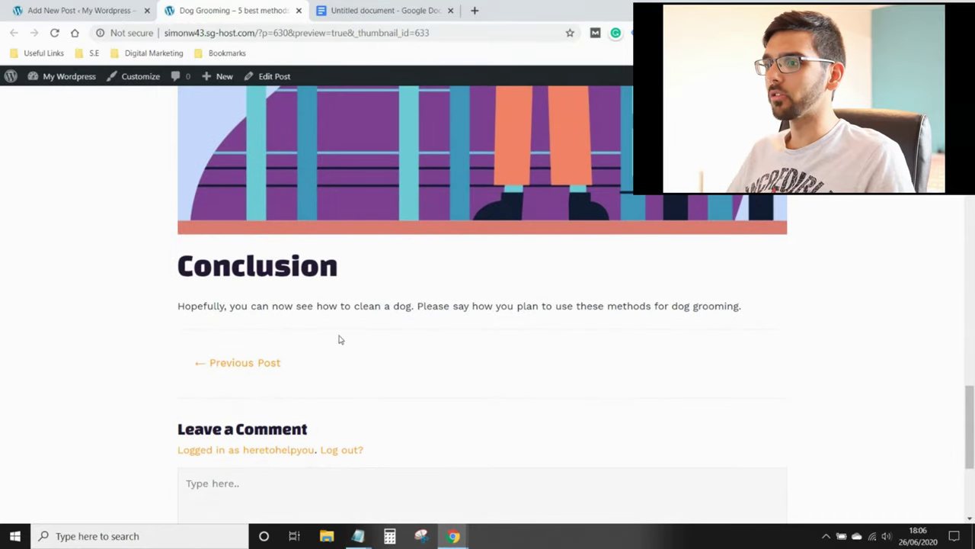
{"action": "scroll", "coordinate": [341, 339], "scroll_direction": "down", "scroll_amount": 2}
{"action": "left_click", "coordinate": [269, 387]}
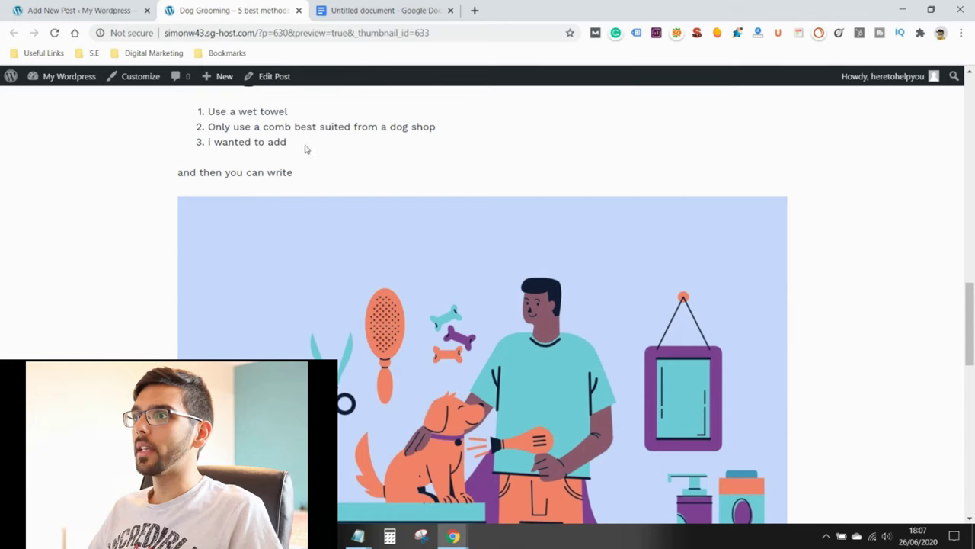
{"action": "left_click", "coordinate": [299, 10]}
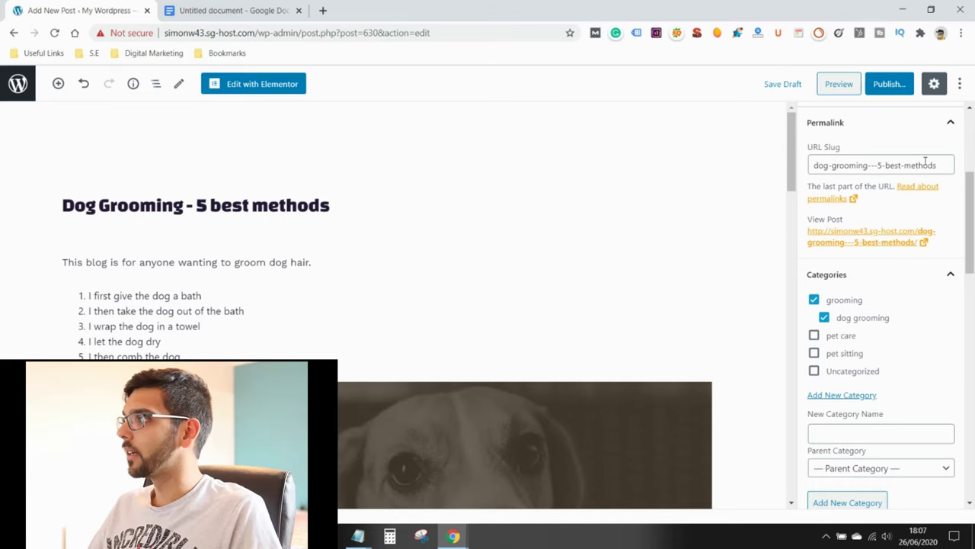
- Shorten the post's URL slug to "dog-grooming", publish the post and check the address of the live page
{"action": "left_click_drag", "start_coordinate": [946, 164], "coordinate": [871, 165]}
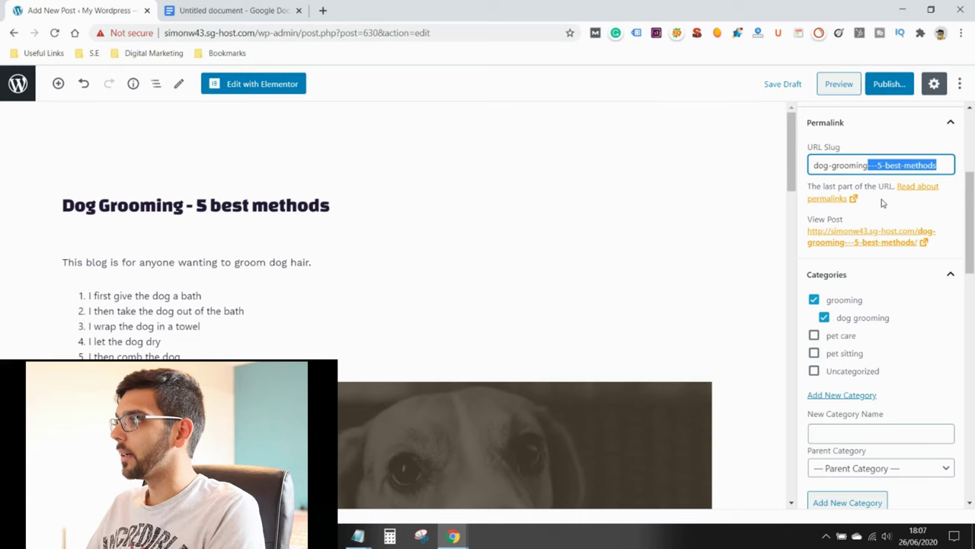
{"action": "key", "text": "BackSpace"}
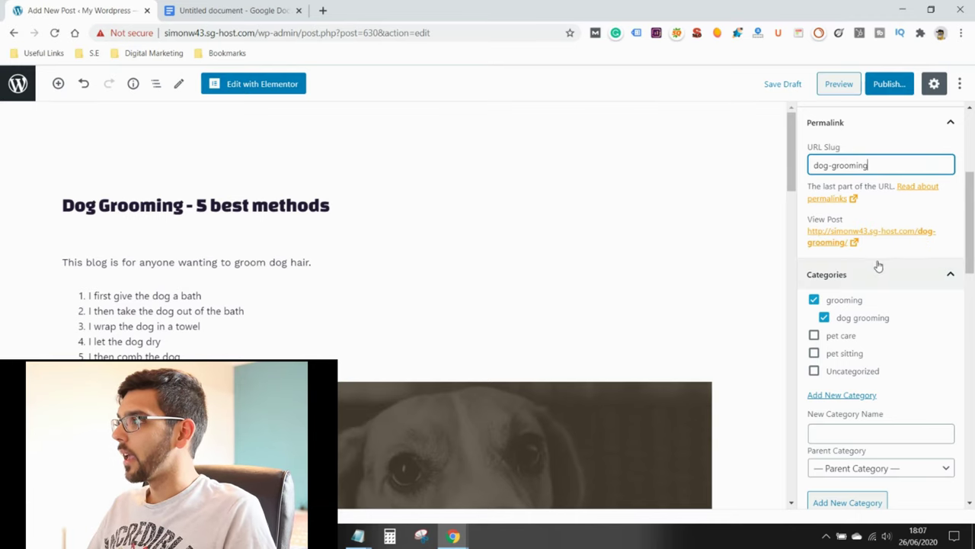
{"action": "left_click", "coordinate": [904, 83]}
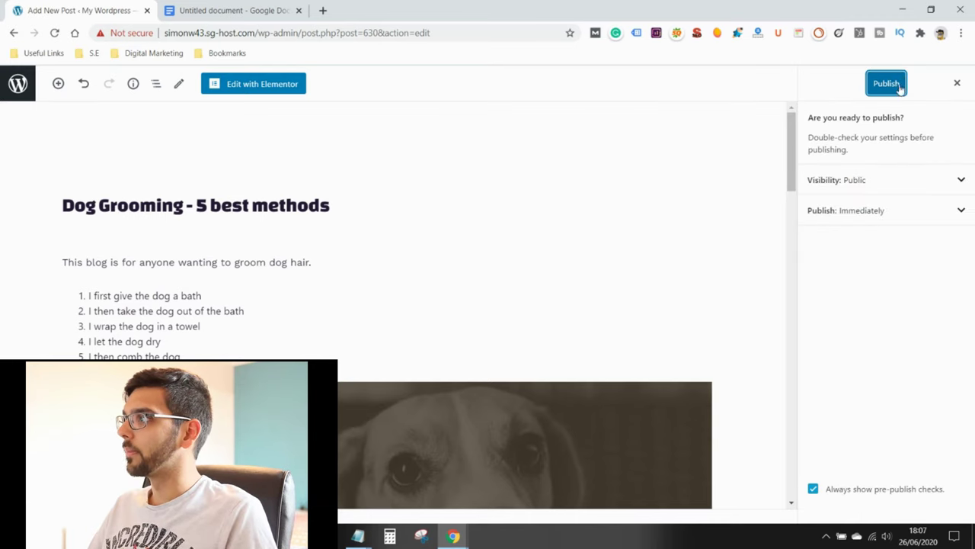
{"action": "left_click", "coordinate": [899, 83]}
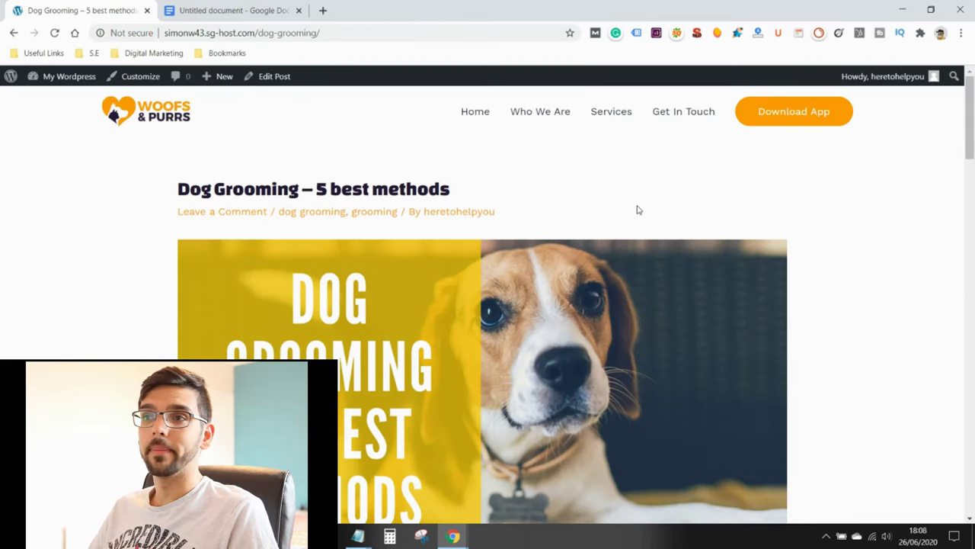
{"action": "left_click_drag", "start_coordinate": [347, 33], "coordinate": [283, 36]}
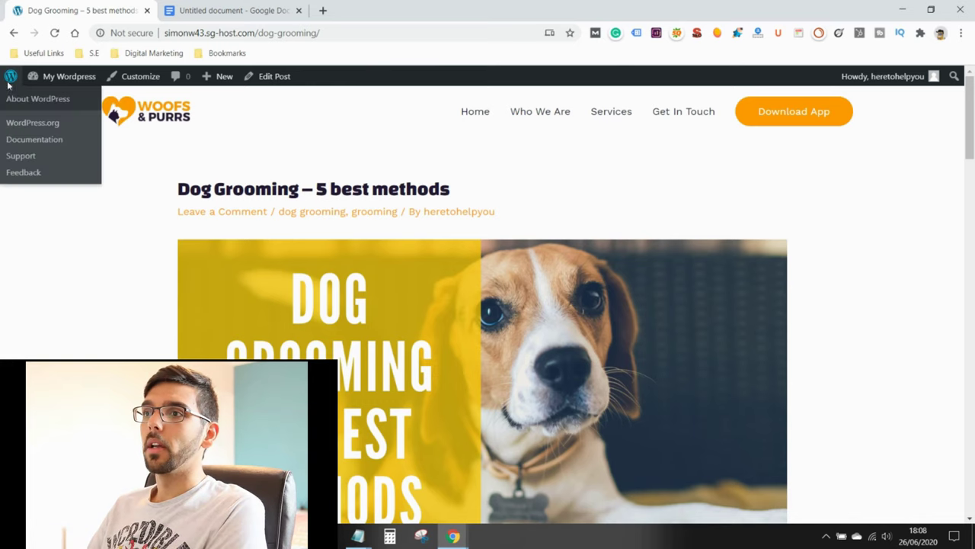
- Reopen the dog grooming post from the list of all posts and update its title to "Dog Grooming - 5 best methods (you like)"
{"action": "left_click", "coordinate": [9, 79]}
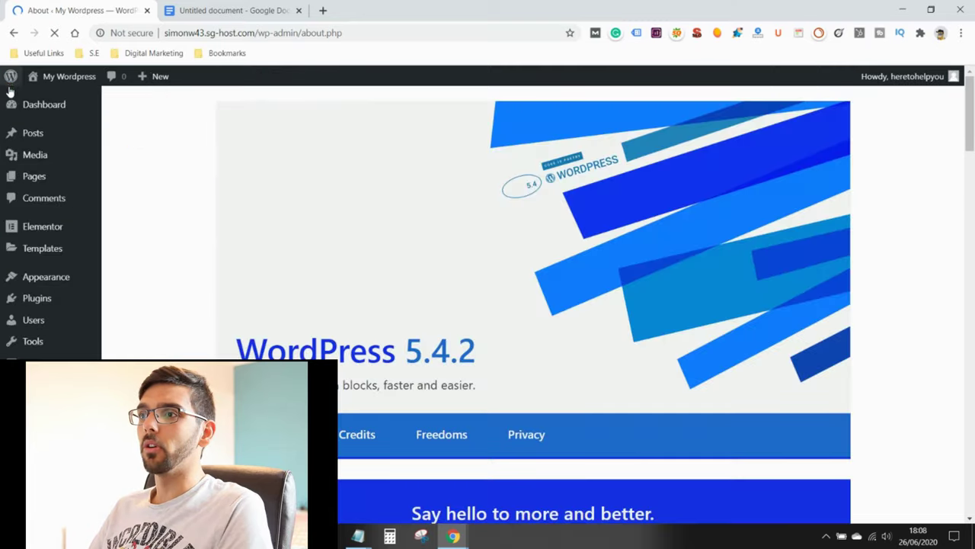
{"action": "mouse_move", "coordinate": [32, 140]}
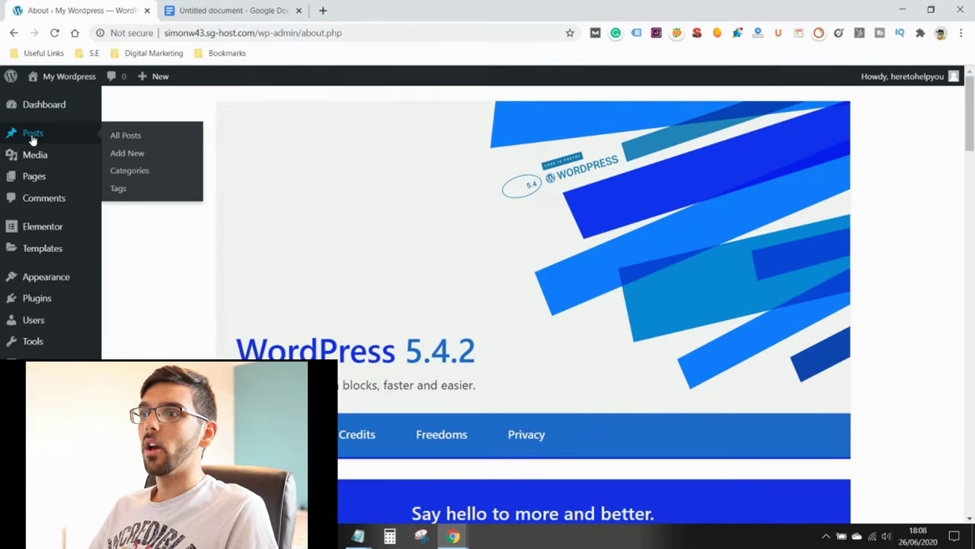
{"action": "left_click", "coordinate": [126, 135]}
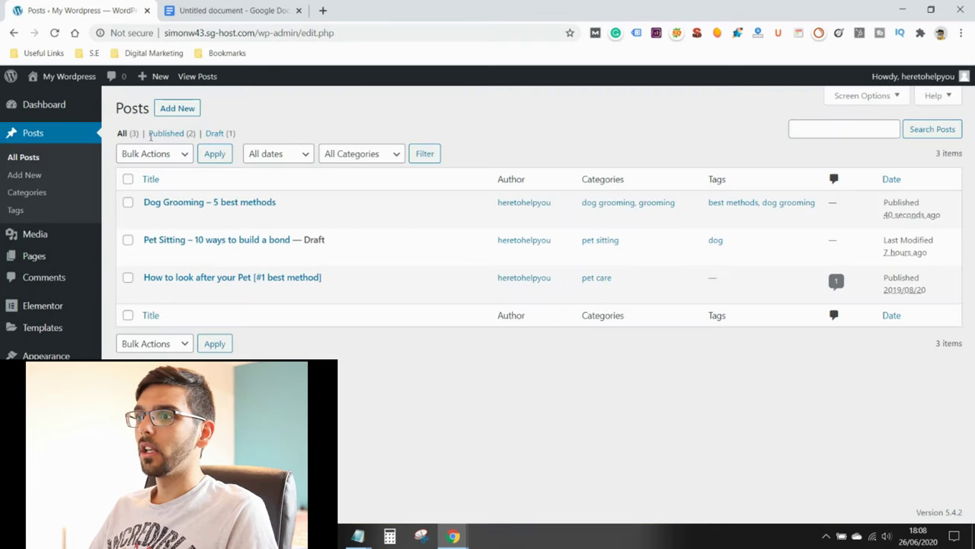
{"action": "mouse_move", "coordinate": [185, 210]}
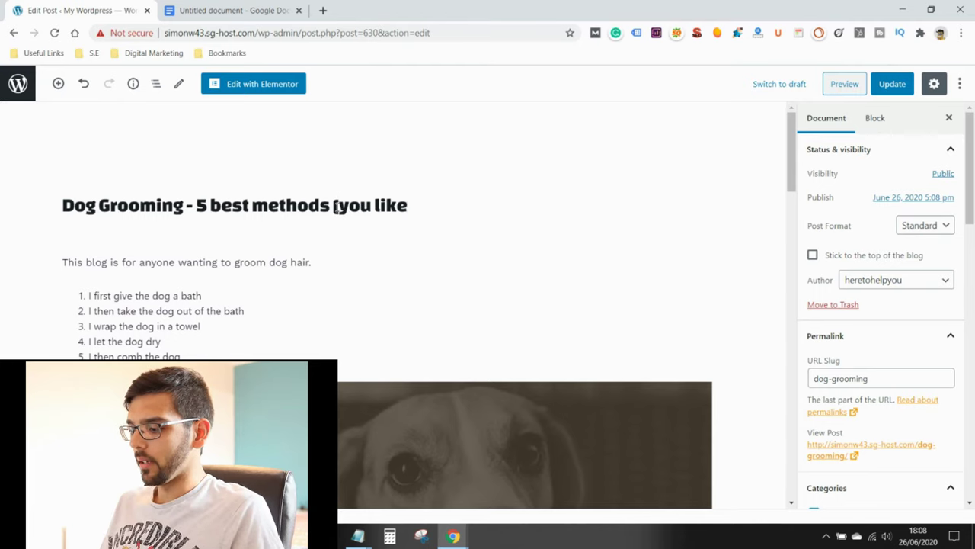
{"action": "left_click", "coordinate": [892, 84]}
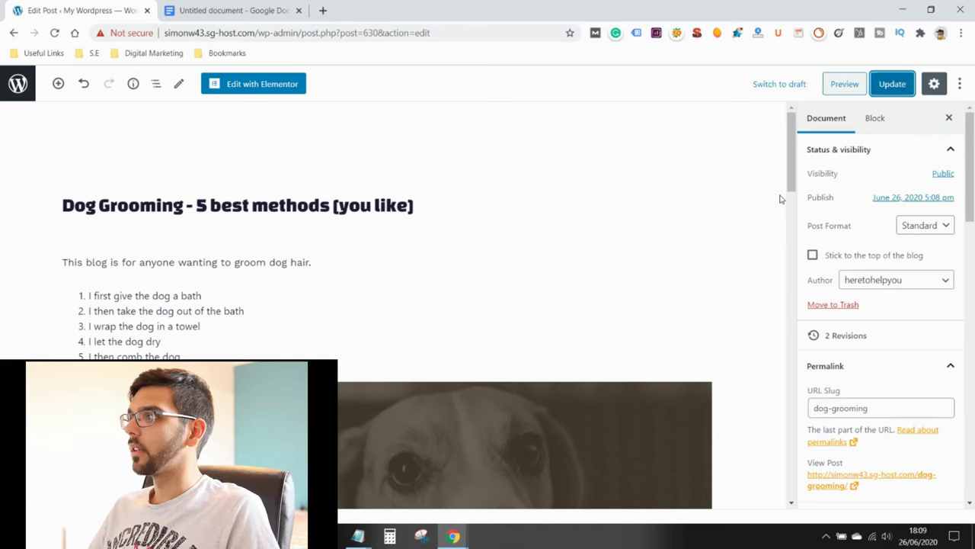